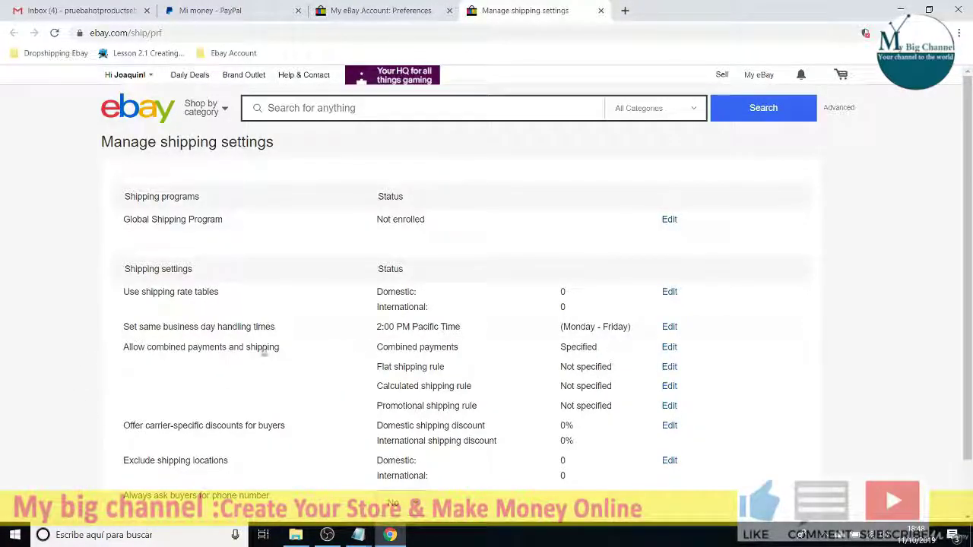
# Compare the Site Preferences and shipping settings tabs, checking the Global Shipping Program entry
pyautogui.click(380, 14)
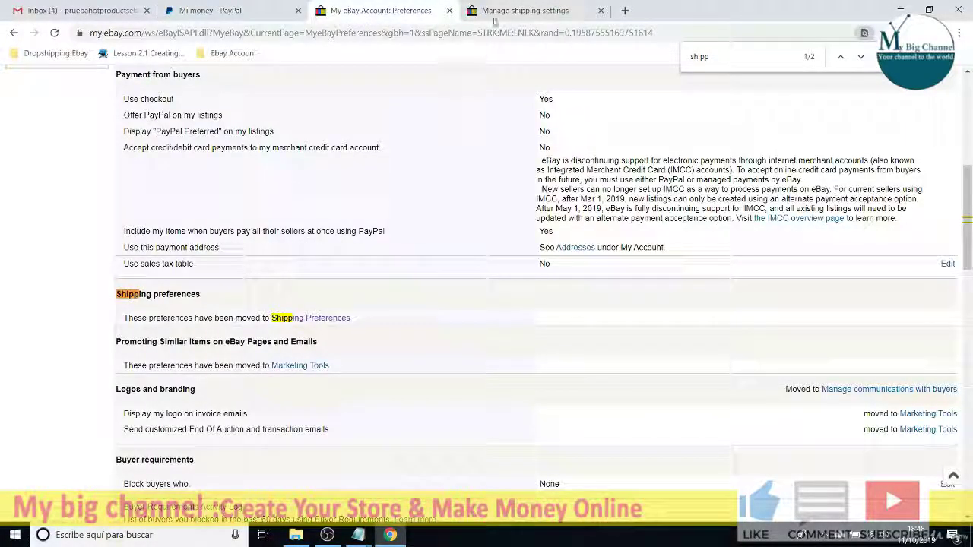
pyautogui.scroll(2, 355, 225)
pyautogui.scroll(4, 355, 225)
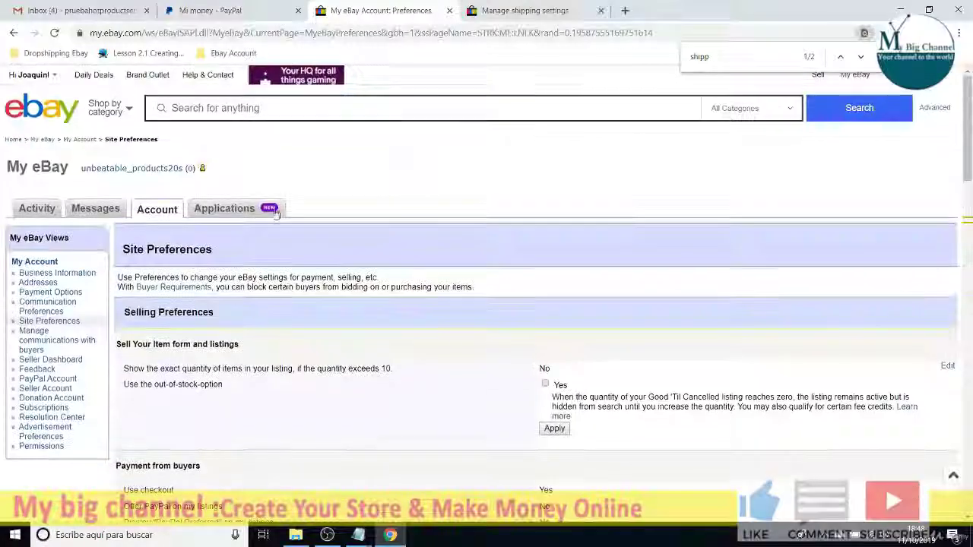
pyautogui.click(527, 8)
pyautogui.moveTo(123, 225); pyautogui.dragTo(218, 220)
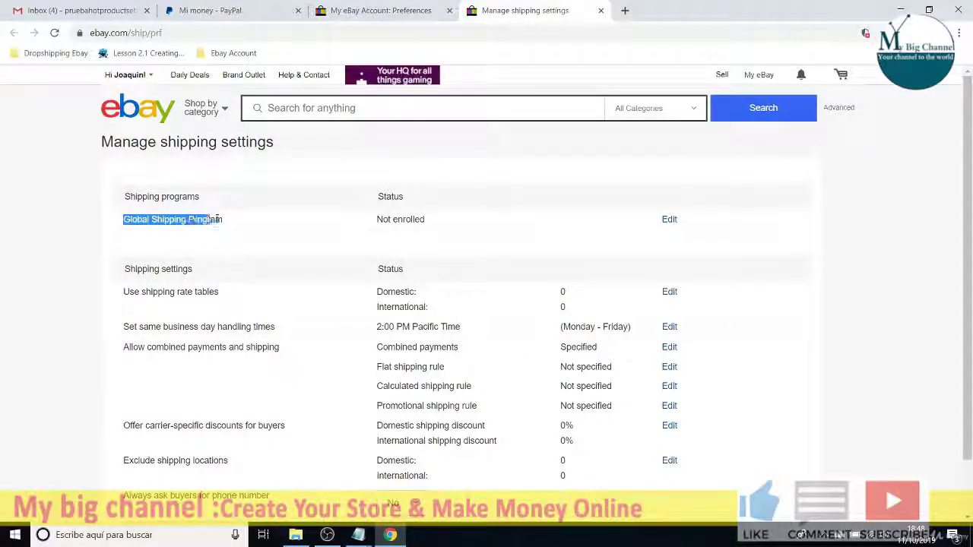
pyautogui.click(388, 15)
pyautogui.moveTo(30, 74)
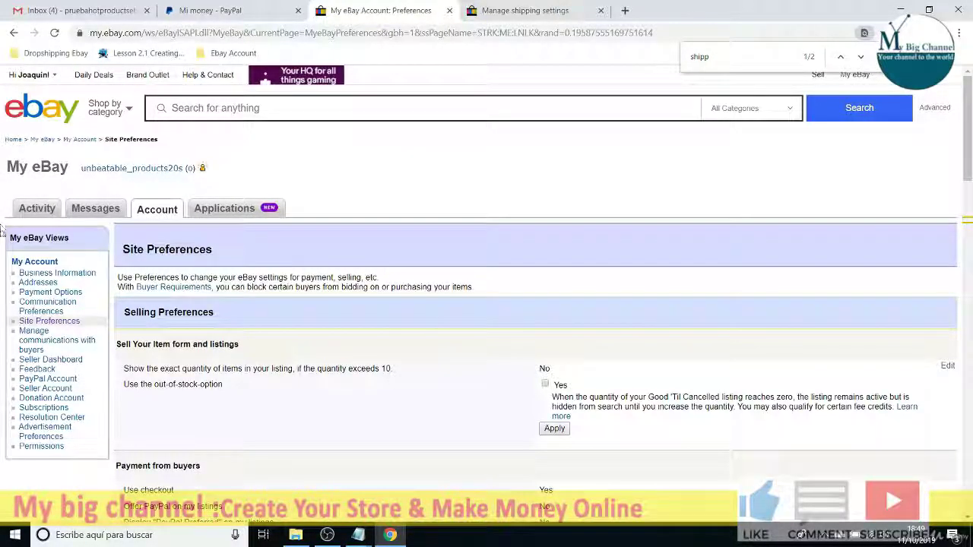
pyautogui.scroll(-2, 3, 226)
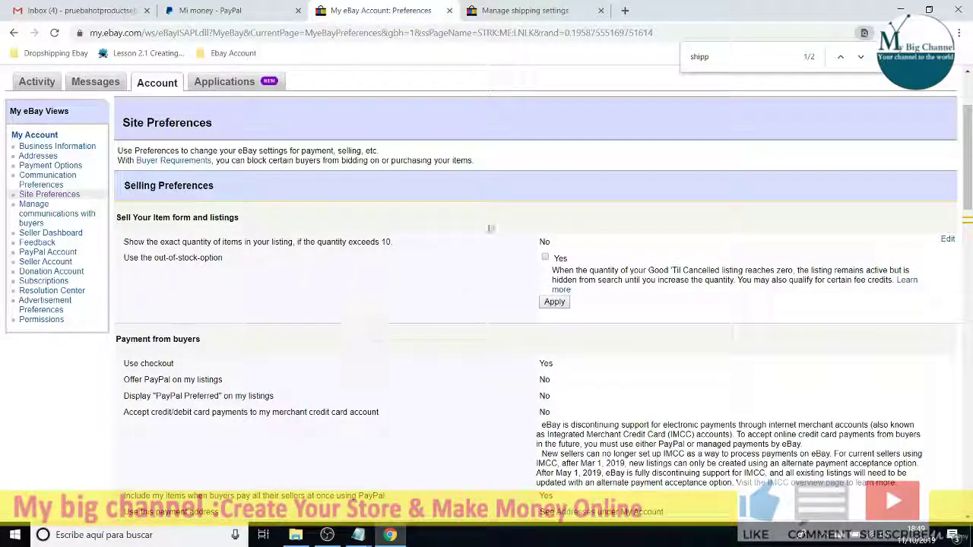
pyautogui.scroll(1, 479, 226)
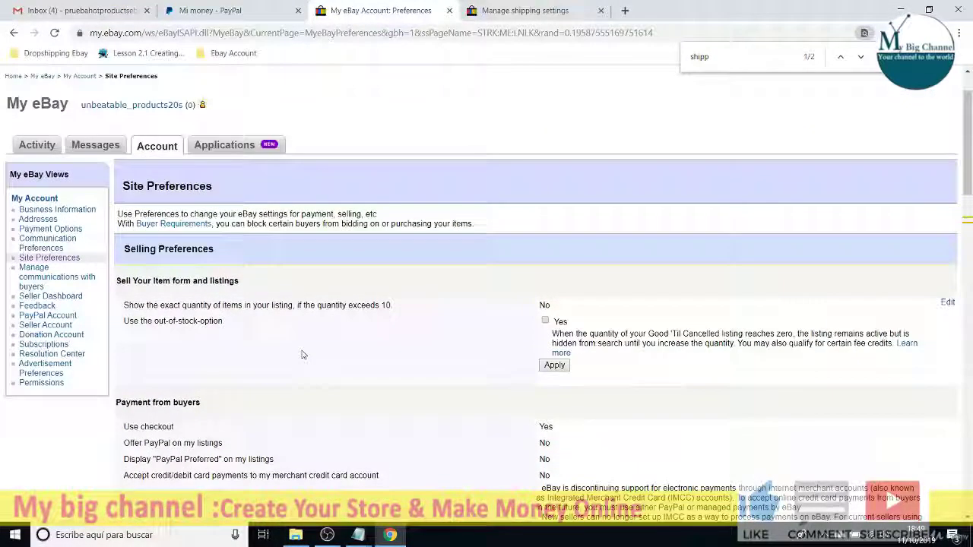
pyautogui.scroll(1, 426, 320)
pyautogui.moveTo(969, 141)
pyautogui.mouseDown()
pyautogui.moveTo(969, 188)
pyautogui.moveTo(967, 145)
pyautogui.mouseUp()
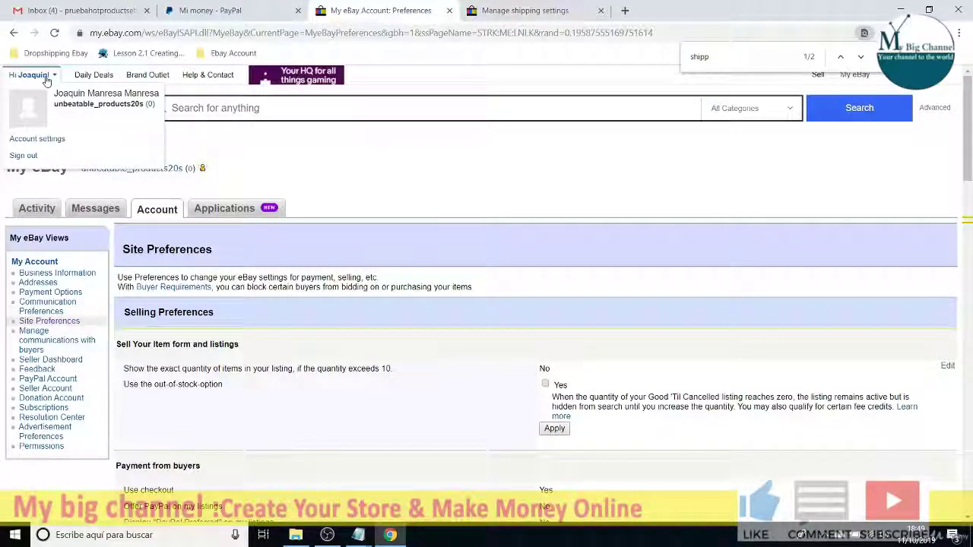
# Load ebay.com in the Preferences tab
pyautogui.click(152, 32)
pyautogui.write('ebay.com')
pyautogui.press('Return')
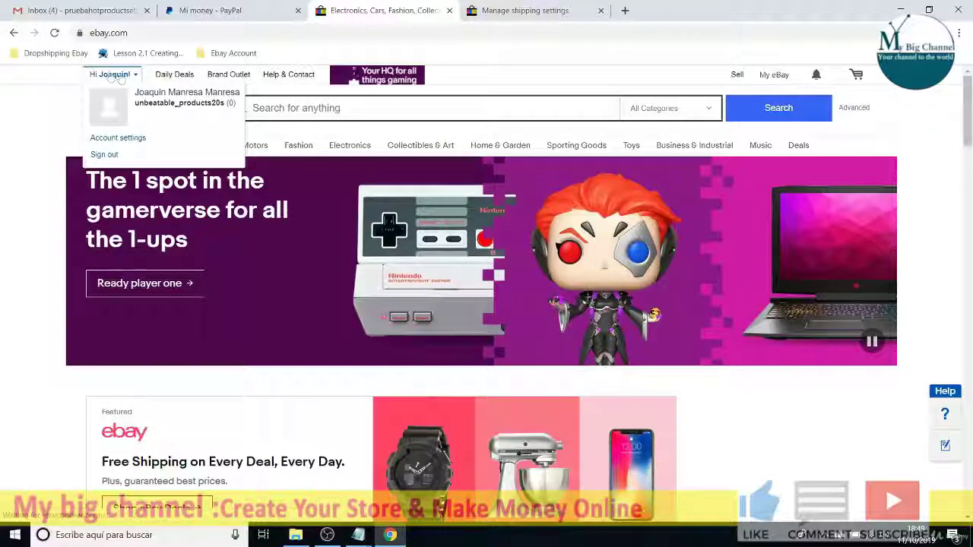
# Open Account settings and locate the Account preferences section
pyautogui.click(129, 139)
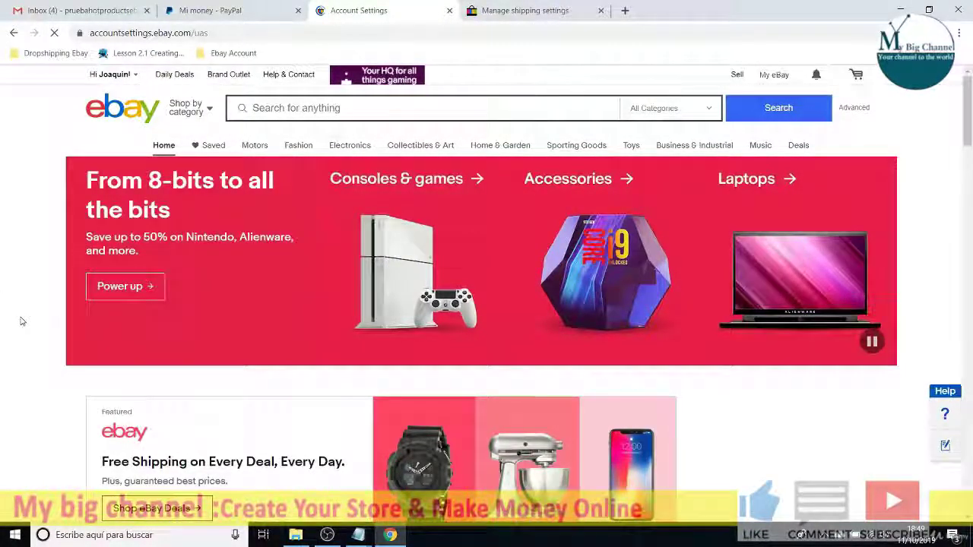
pyautogui.scroll(-1, 550, 385)
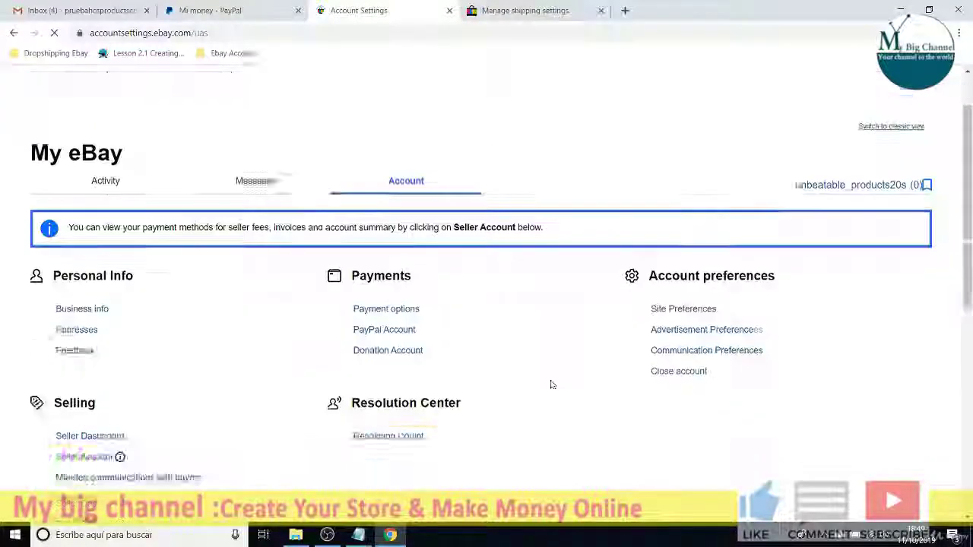
pyautogui.scroll(-2, 687, 172)
pyautogui.moveTo(650, 153); pyautogui.dragTo(774, 154)
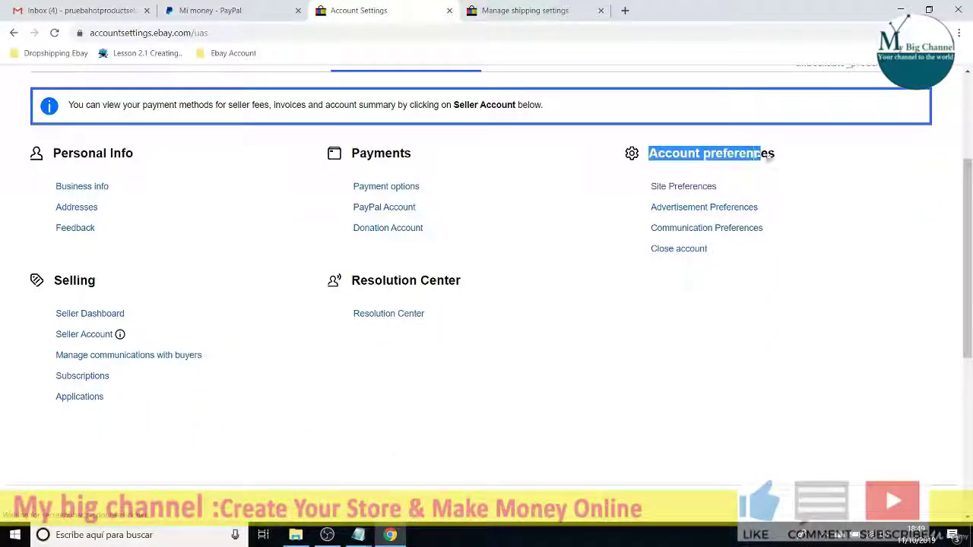
# Open Site Preferences and find the Global Shipping Program marked Not enrolled
pyautogui.click(684, 190)
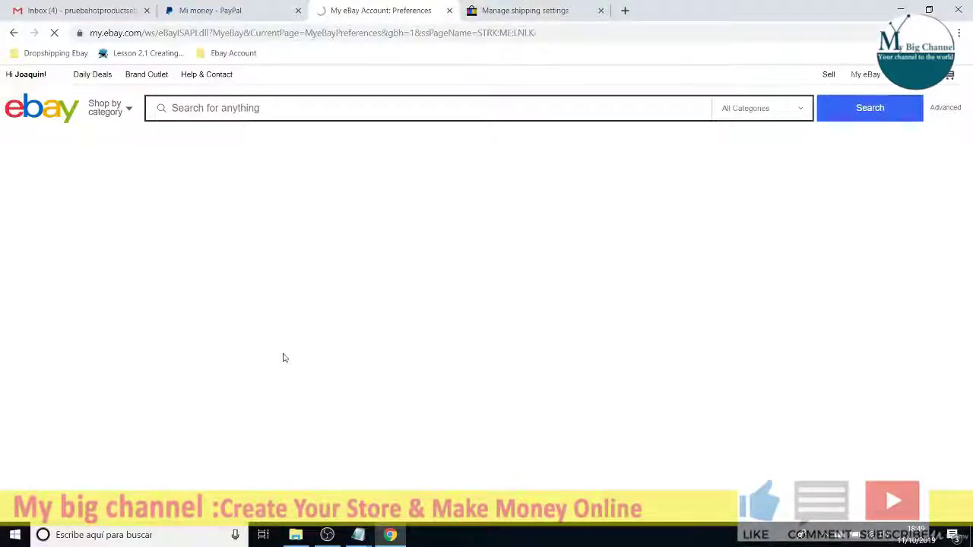
pyautogui.scroll(-3, 289, 350)
pyautogui.scroll(-2, 300, 329)
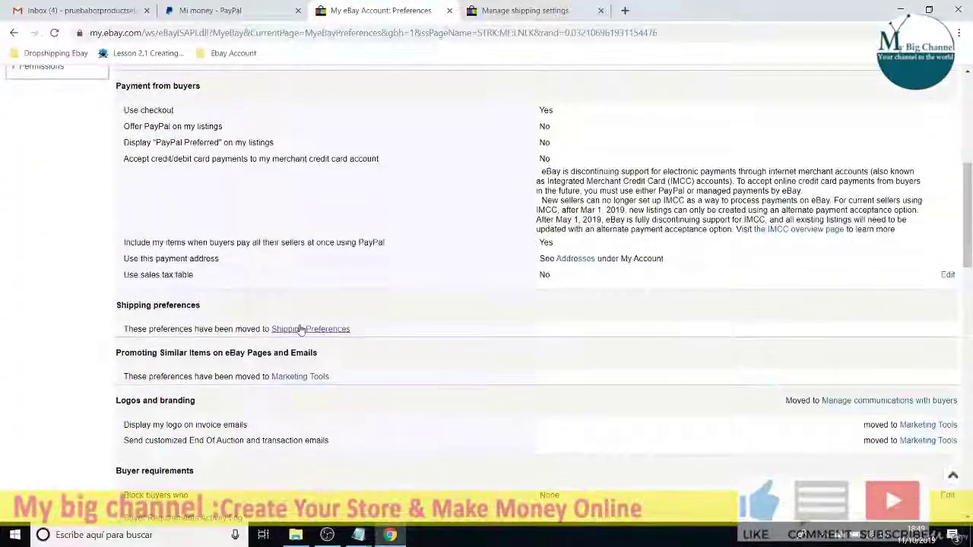
pyautogui.scroll(-2, 300, 329)
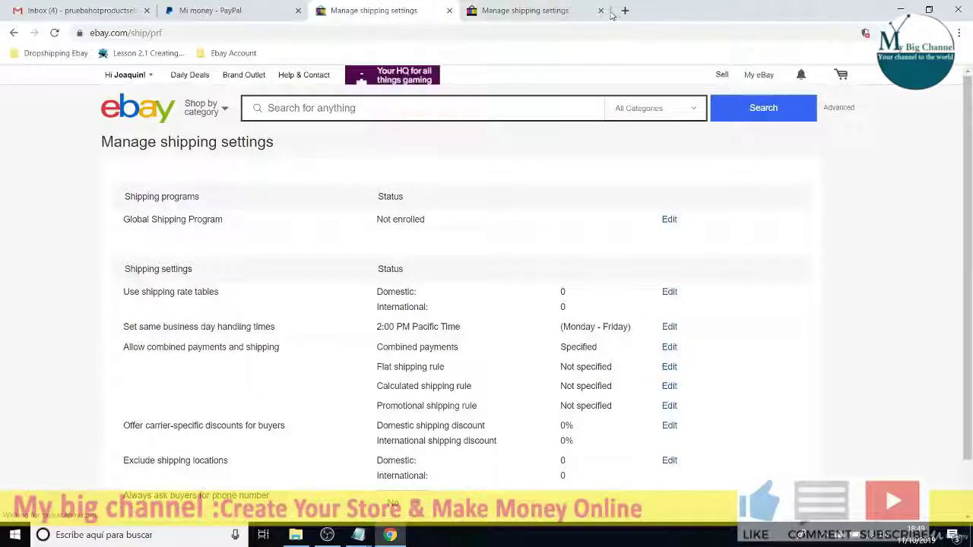
pyautogui.moveTo(127, 220); pyautogui.dragTo(233, 224)
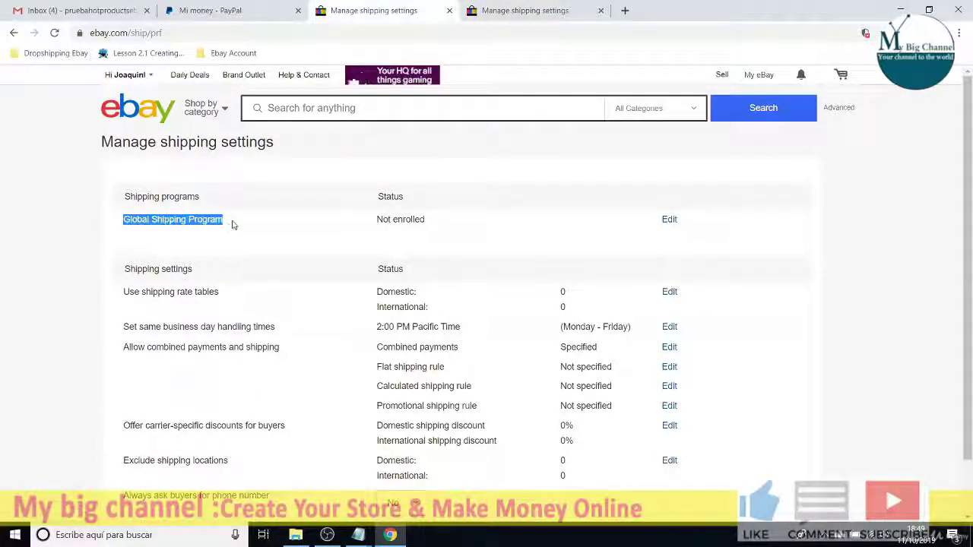
pyautogui.moveTo(378, 219); pyautogui.dragTo(434, 222)
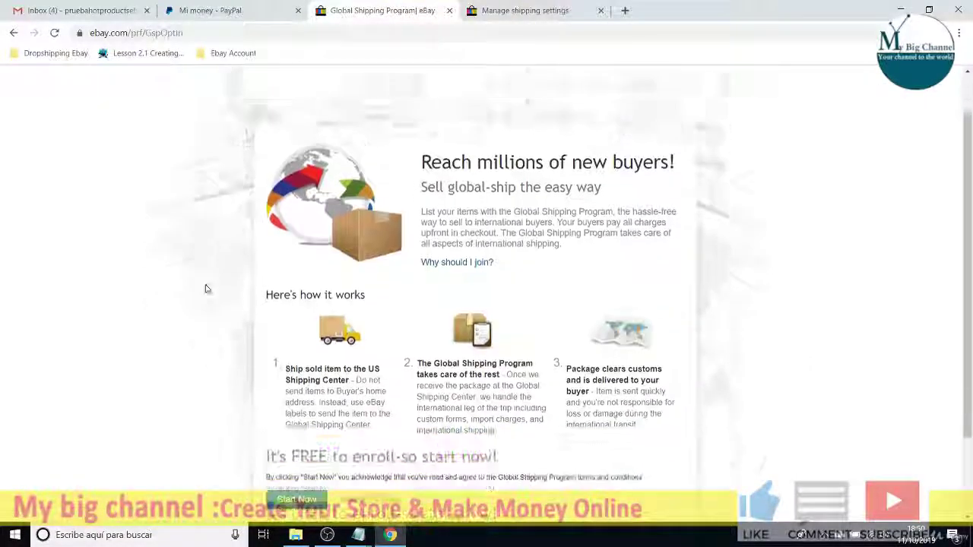
# Enroll in the Global Shipping Program, adding it to active listings
pyautogui.scroll(-2, 198, 304)
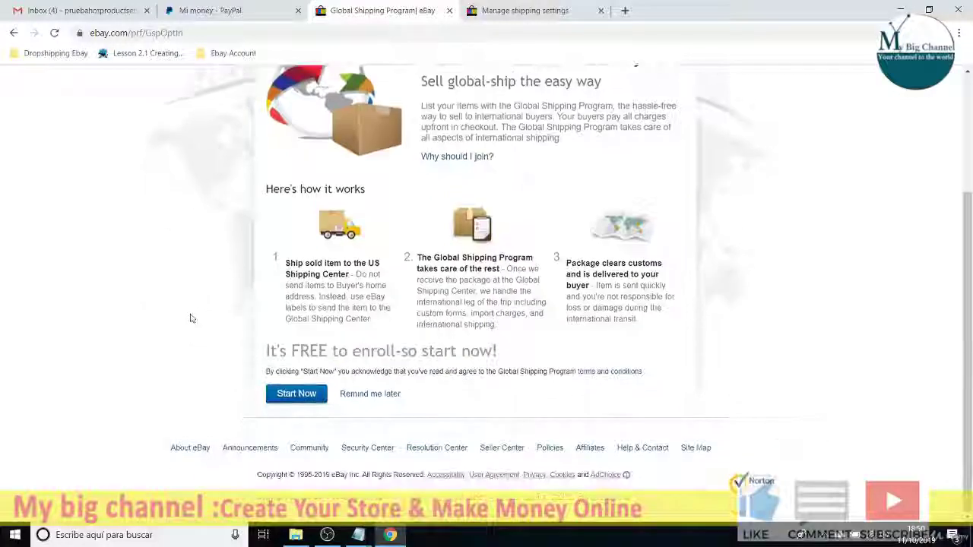
pyautogui.click(296, 393)
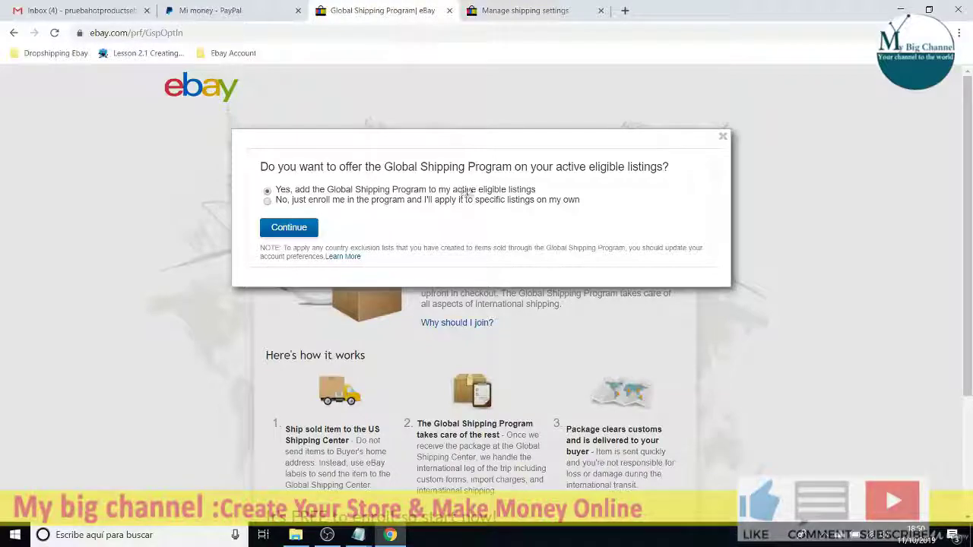
pyautogui.click(297, 228)
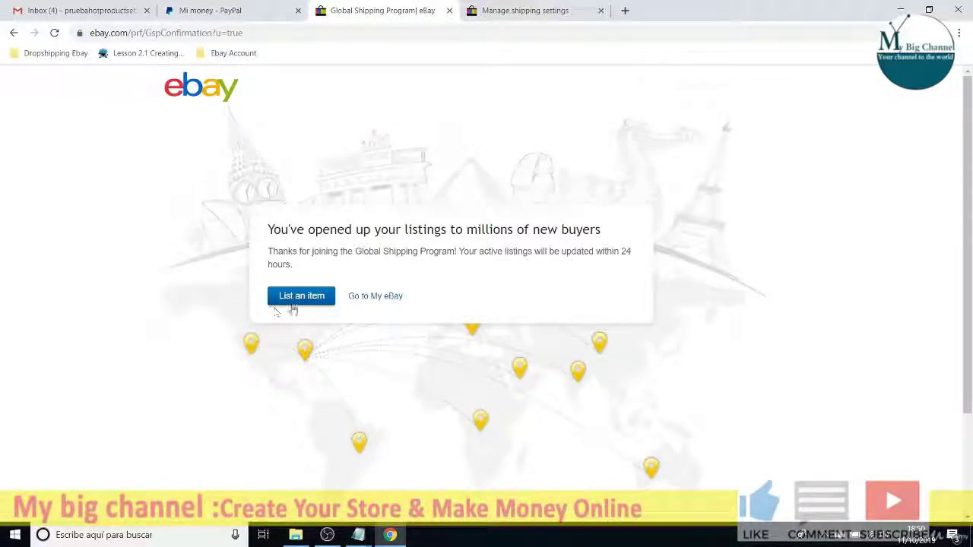
# Trim the web address back to the eBay home page
pyautogui.moveTo(143, 32); pyautogui.dragTo(428, 37)
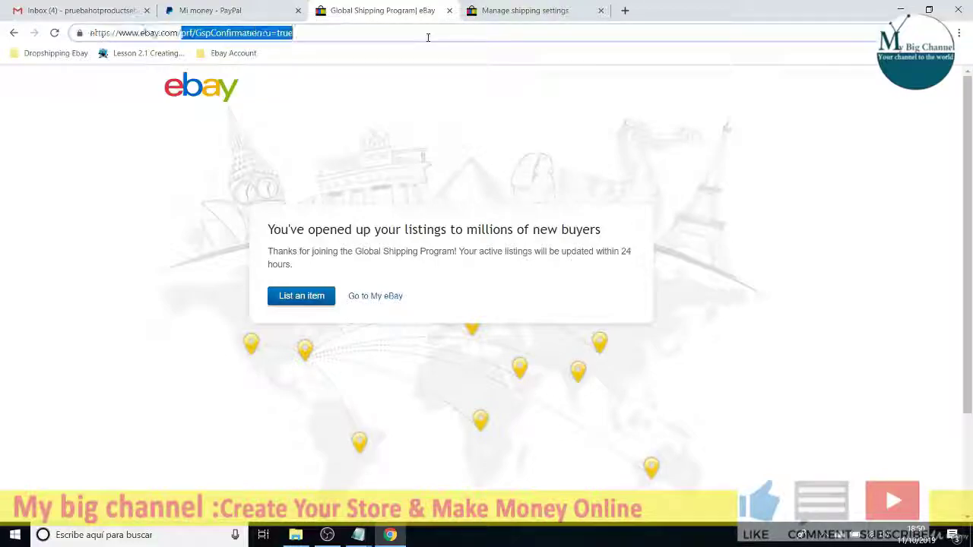
pyautogui.press('BackSpace')
pyautogui.press('Return')
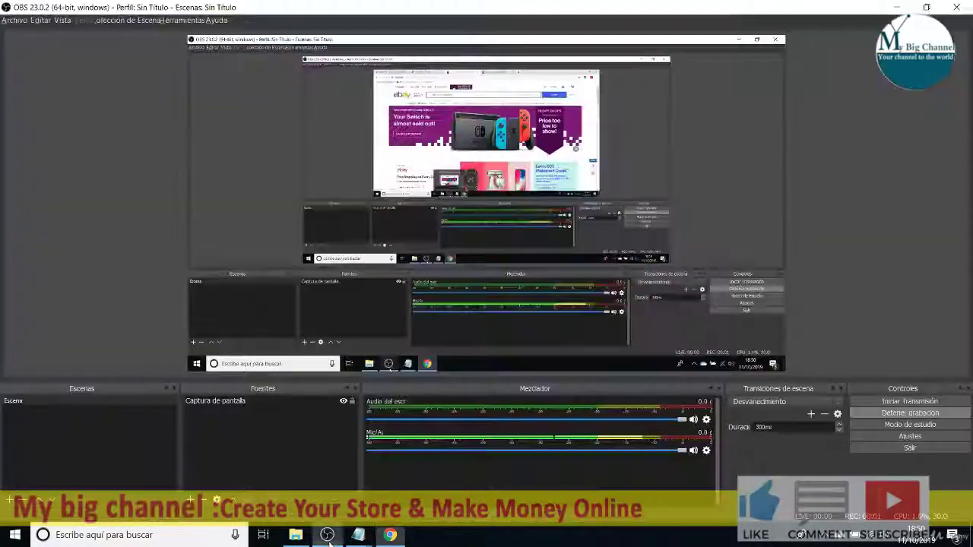
# Navigate from the eBay home page to Account Settings through the Hi menu
pyautogui.click(327, 535)
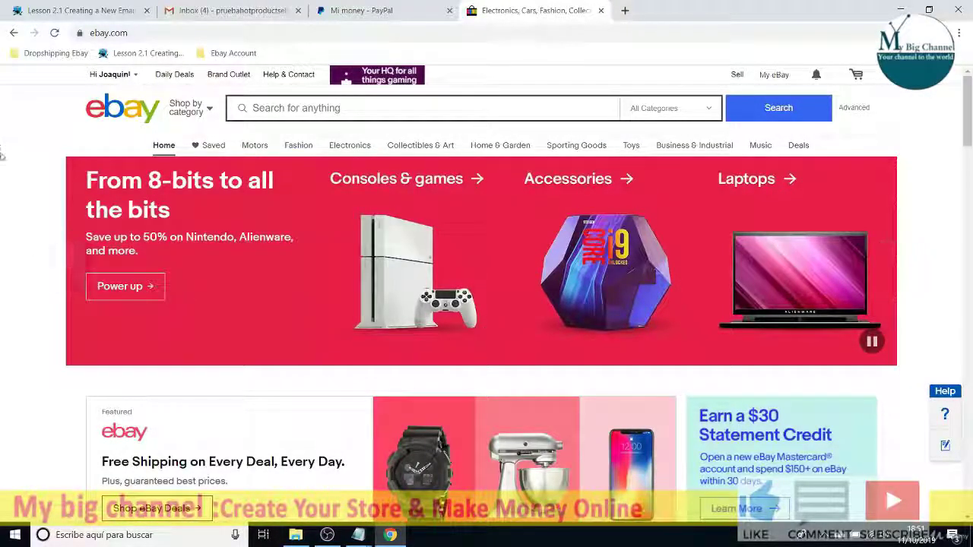
pyautogui.scroll(-4, 3, 188)
pyautogui.scroll(-3, 2, 188)
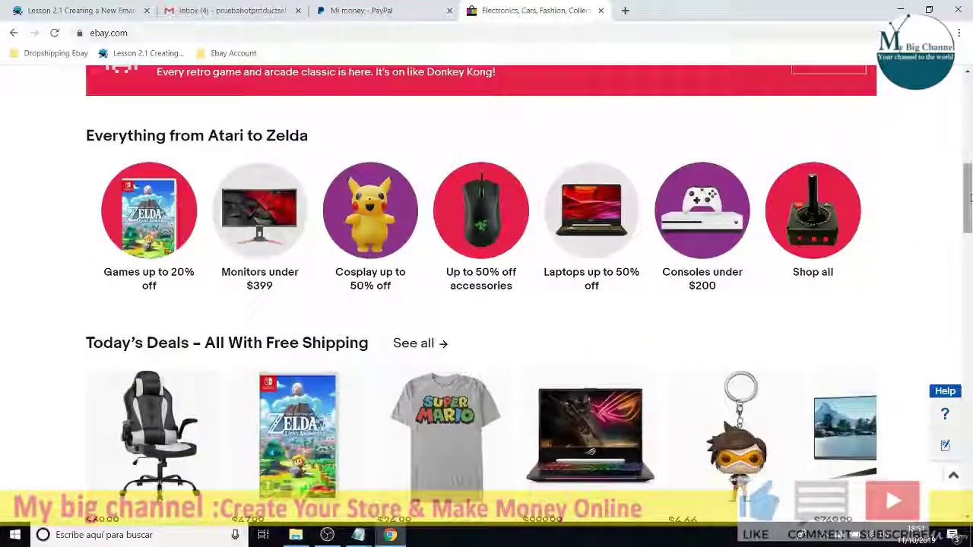
pyautogui.scroll(8, 46, 153)
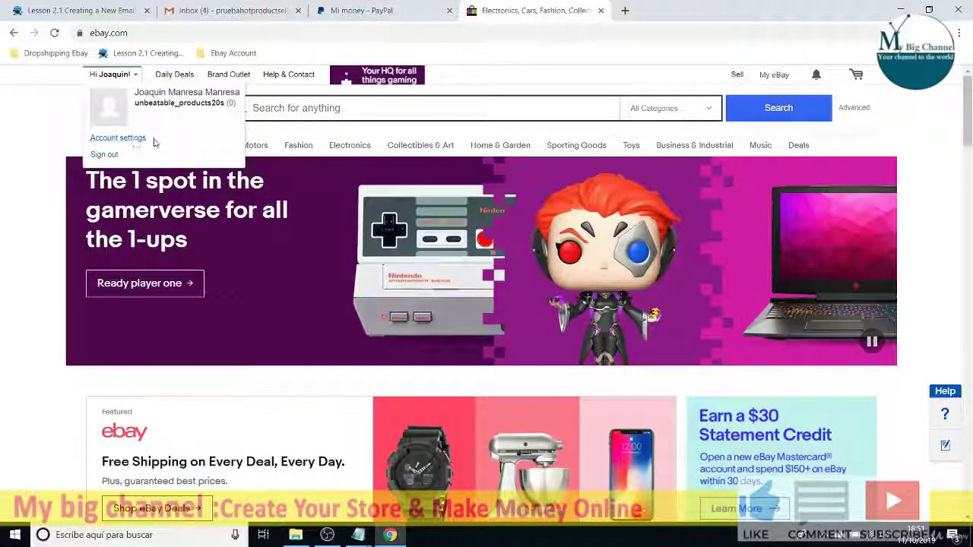
pyautogui.moveTo(110, 74)
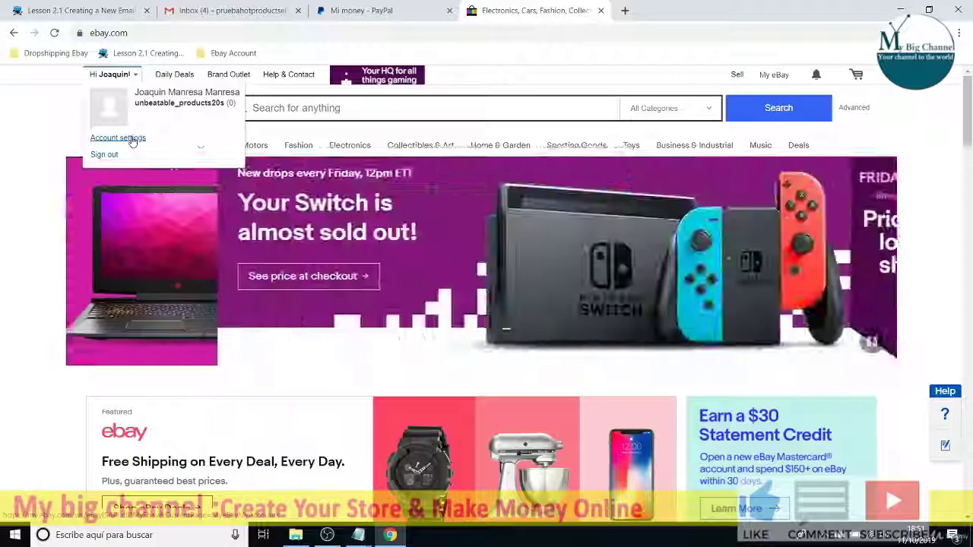
pyautogui.click(139, 141)
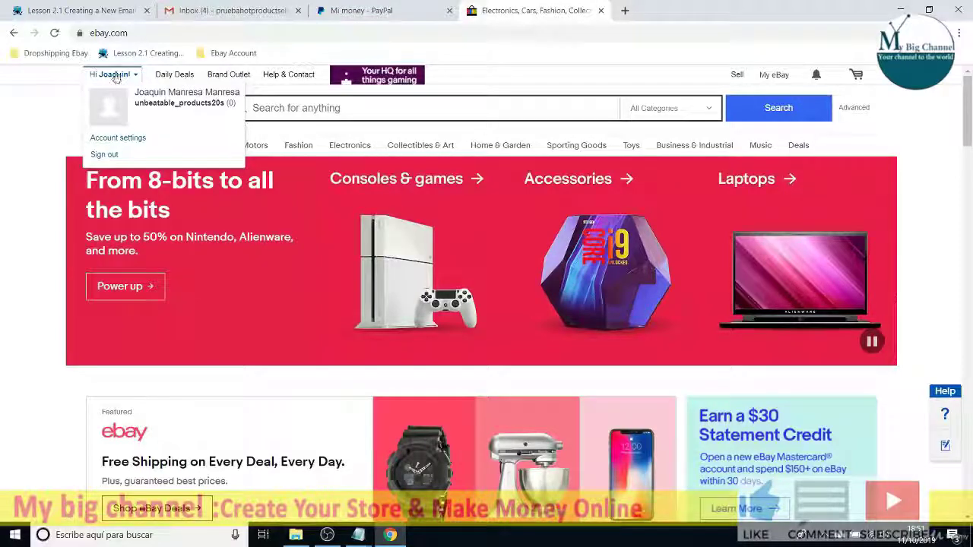
pyautogui.click(125, 140)
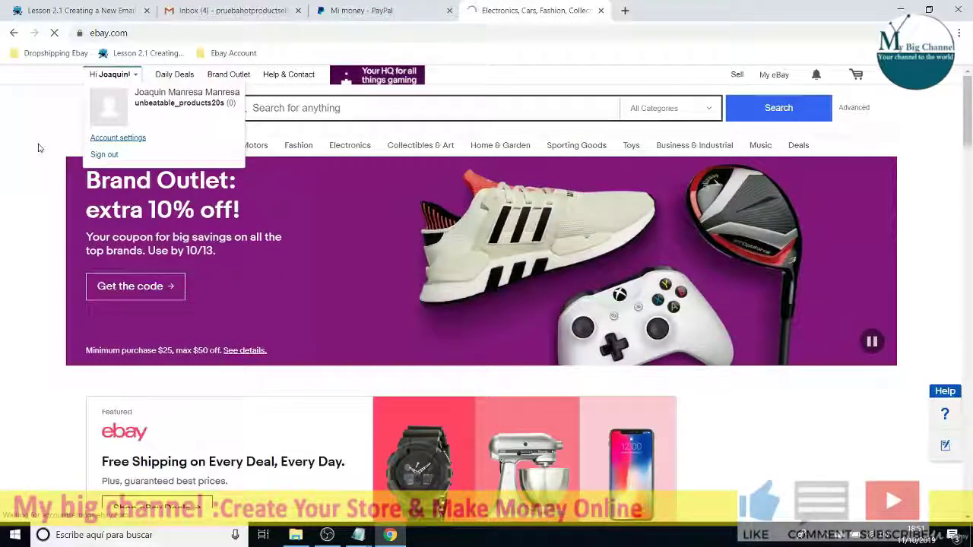
pyautogui.scroll(-2, 8, 259)
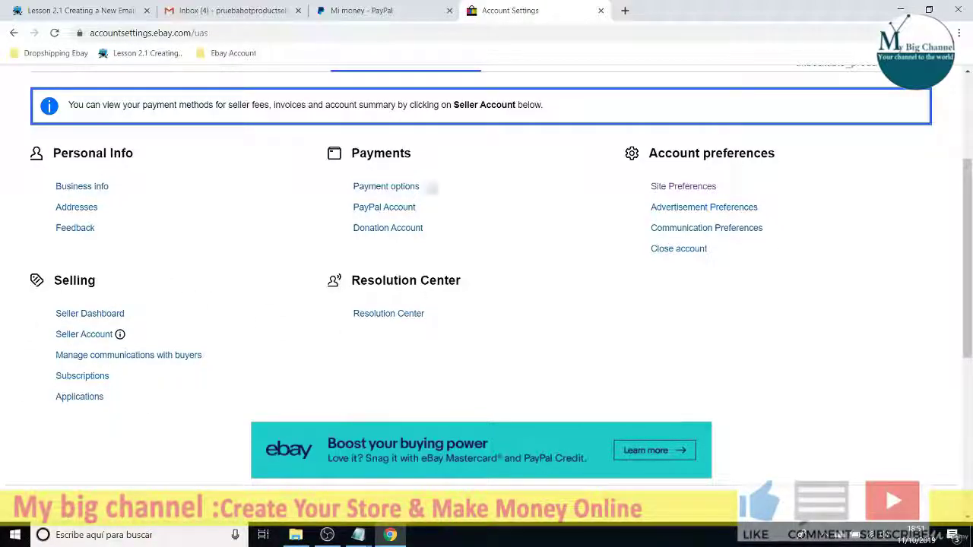
# Search Google for 'opt in business policies on ebay' in a new tab
pyautogui.click(625, 10)
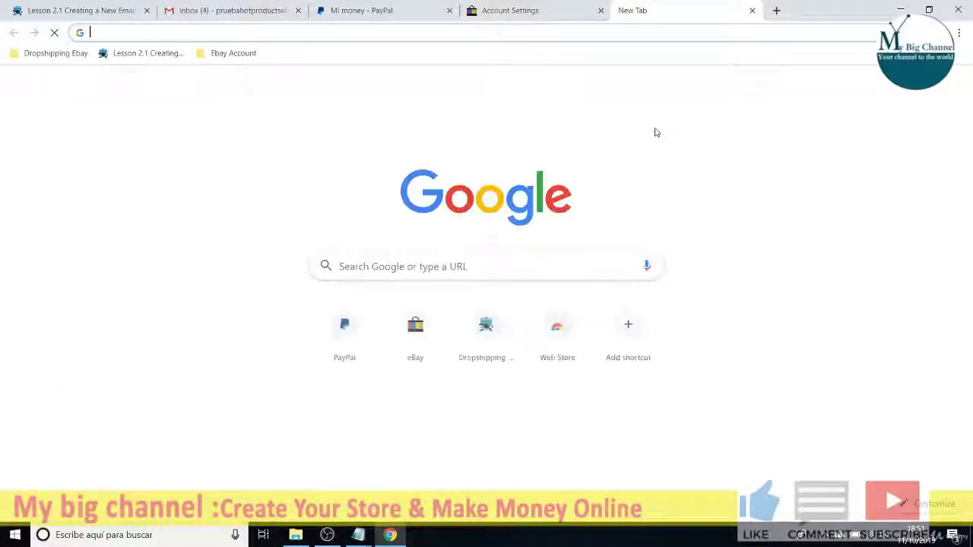
pyautogui.write('op')
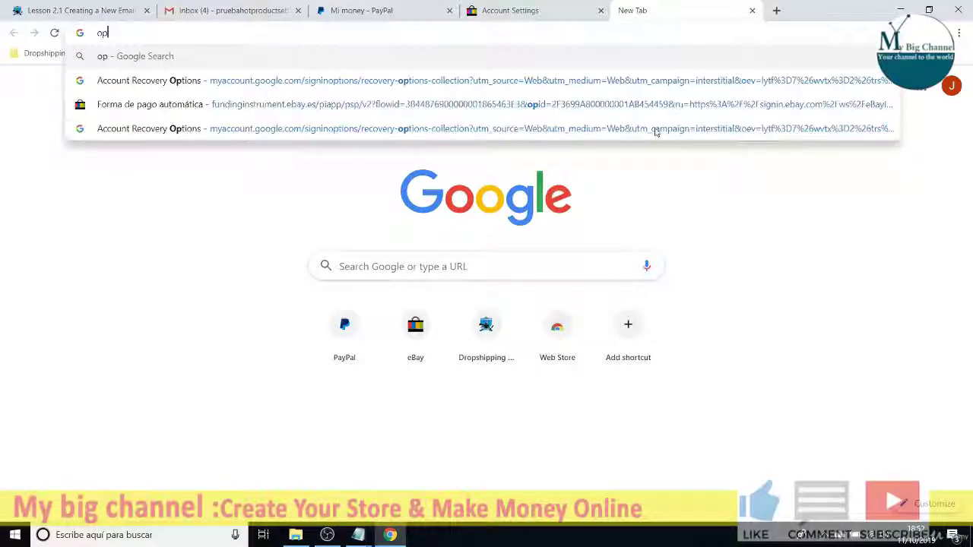
pyautogui.write('t in business po')
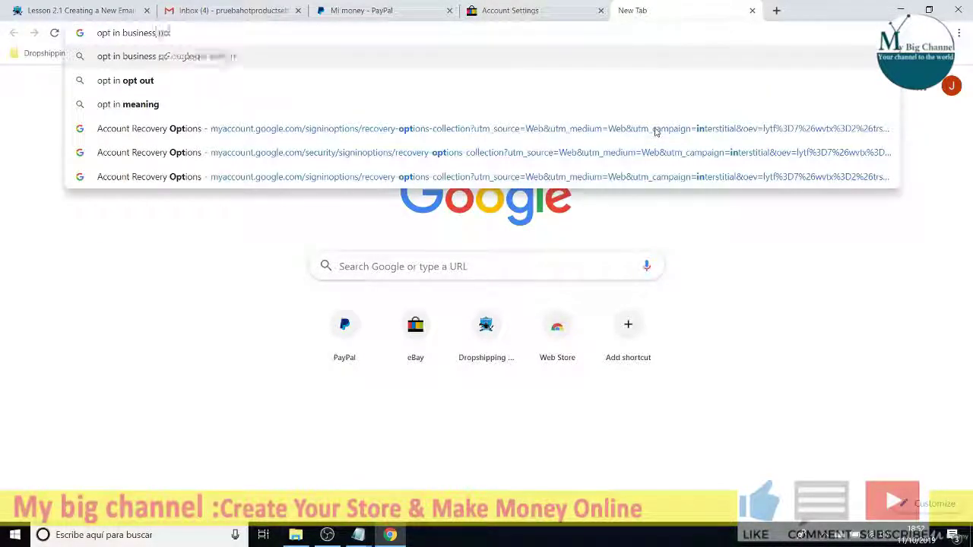
pyautogui.write('licies on eb')
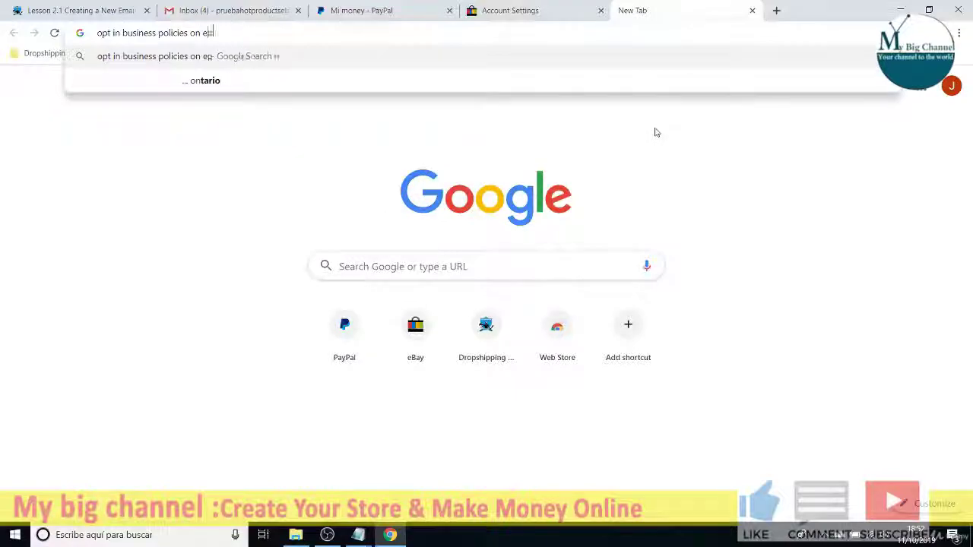
pyautogui.write('ay')
pyautogui.press('Return')
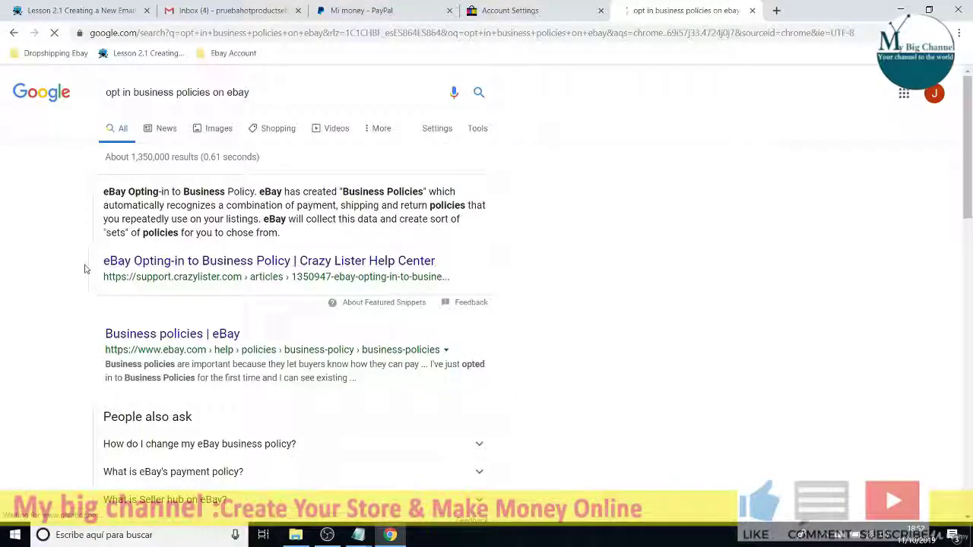
pyautogui.scroll(-1, 87, 267)
pyautogui.scroll(-1, 53, 286)
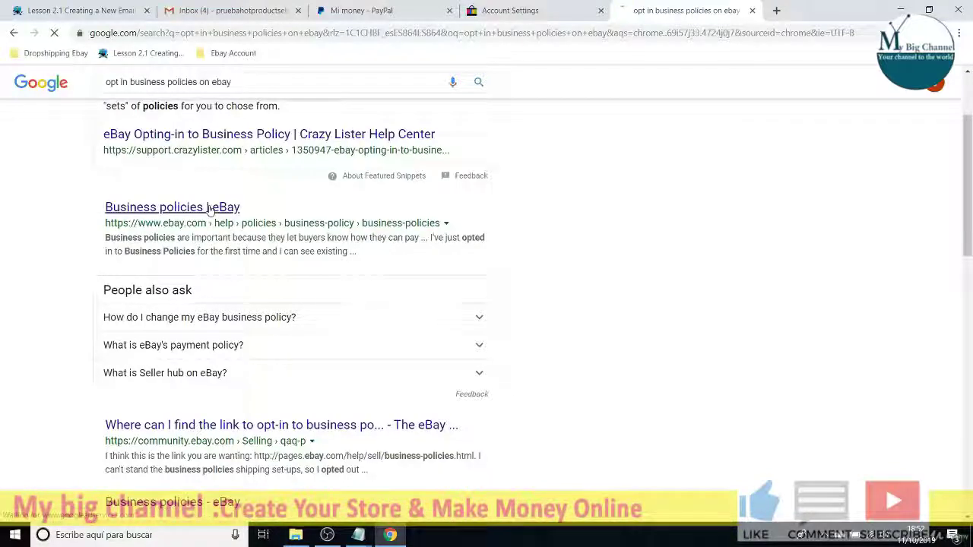
# Follow the help article's opt-in link and press Get started for business policies
pyautogui.click(378, 32)
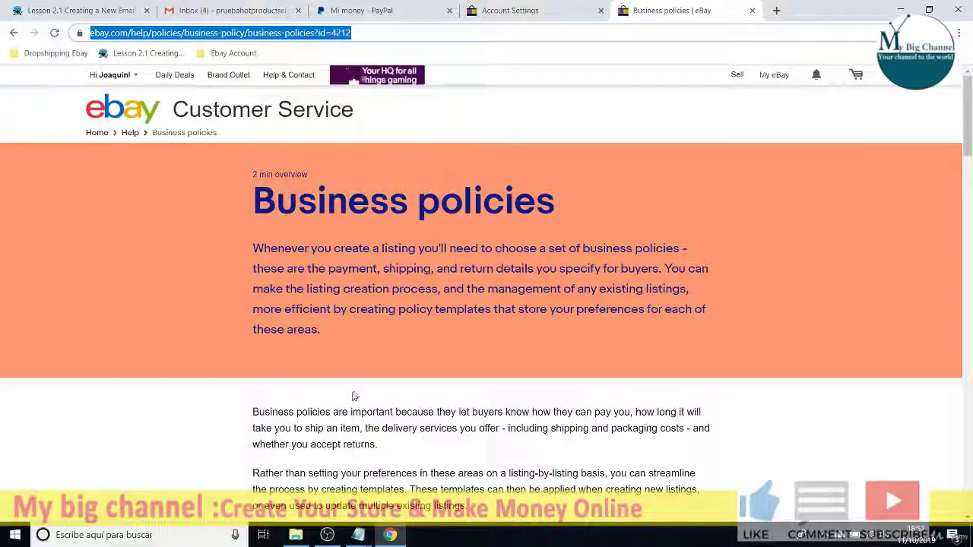
pyautogui.scroll(-1, 224, 380)
pyautogui.scroll(-3, 223, 378)
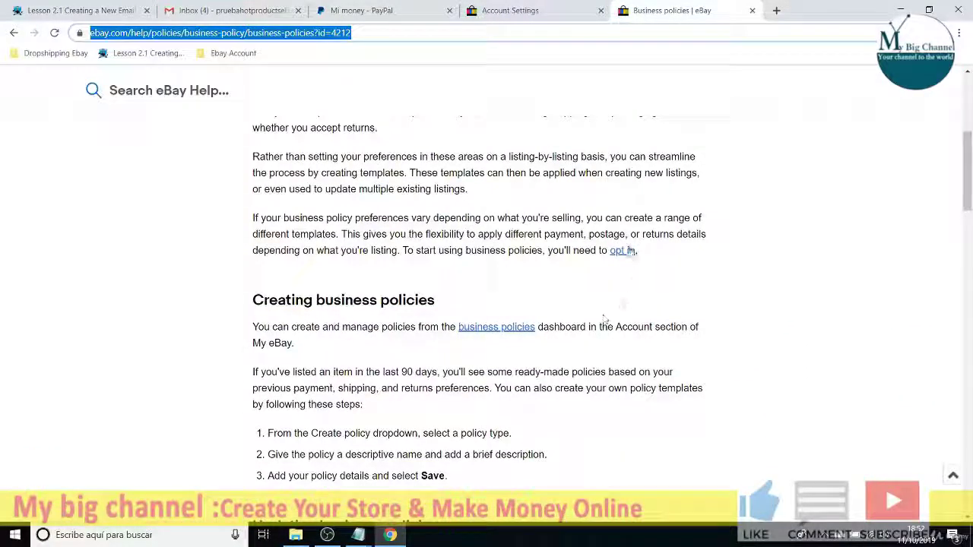
pyautogui.scroll(2, 629, 252)
pyautogui.scroll(-2, 623, 251)
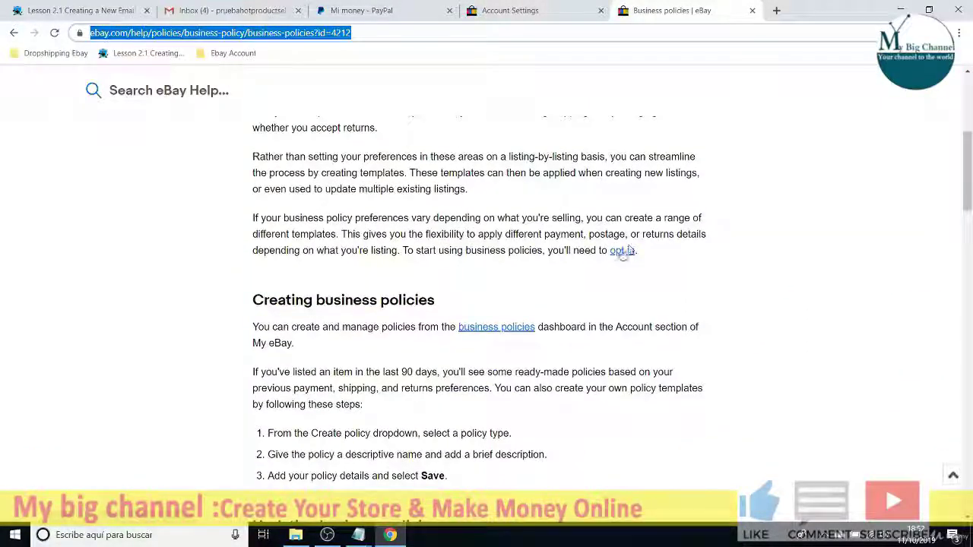
pyautogui.click(624, 253)
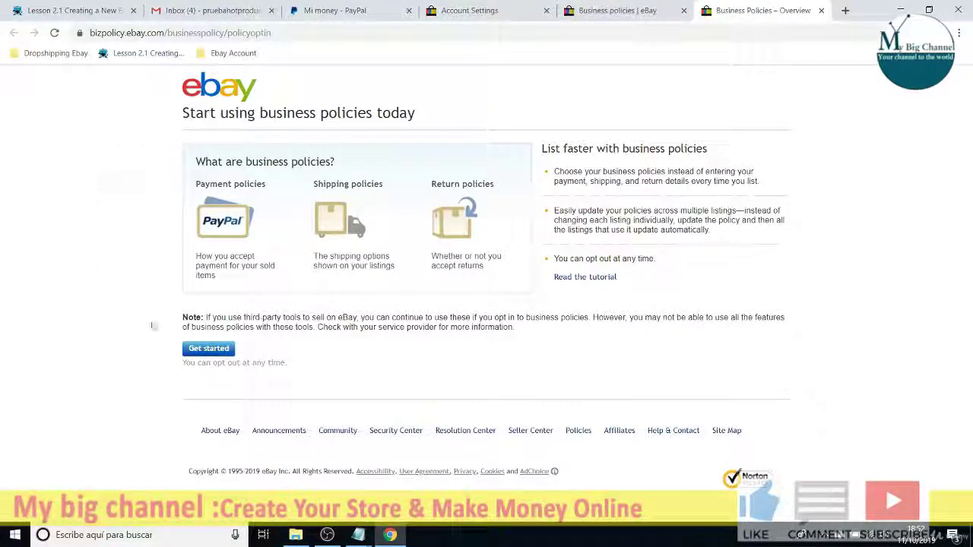
pyautogui.click(222, 351)
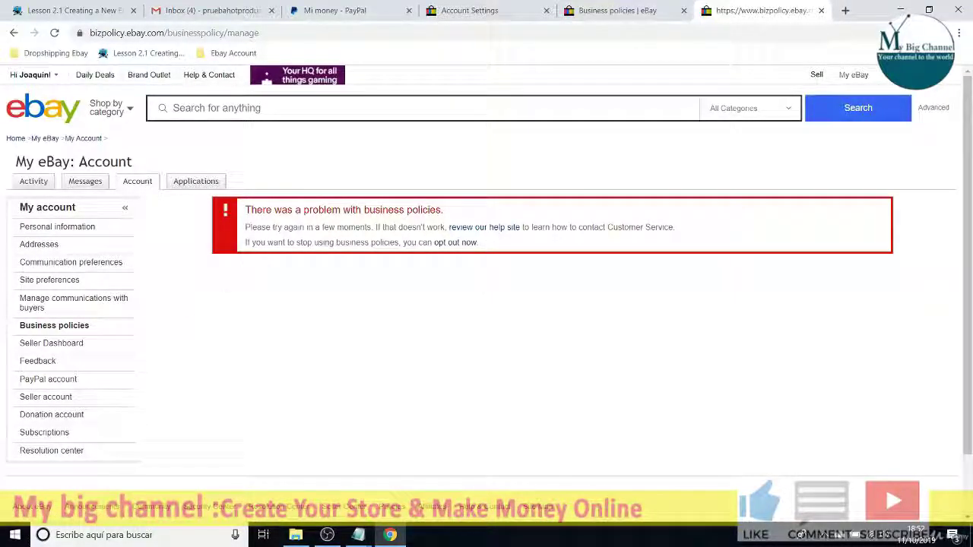
pyautogui.scroll(-2, 415, 296)
pyautogui.scroll(2, 228, 326)
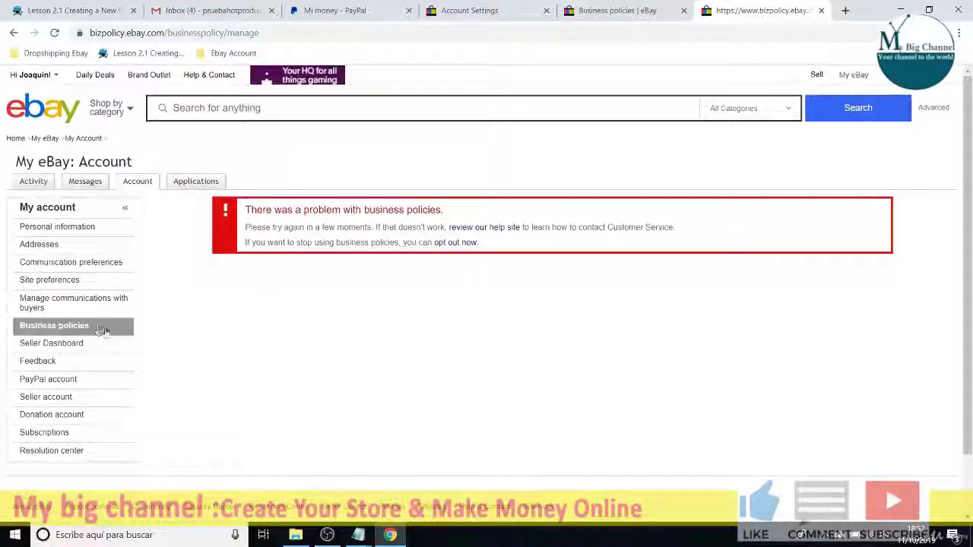
# Open Business policies from the sidebar and dismiss both tips
pyautogui.click(67, 327)
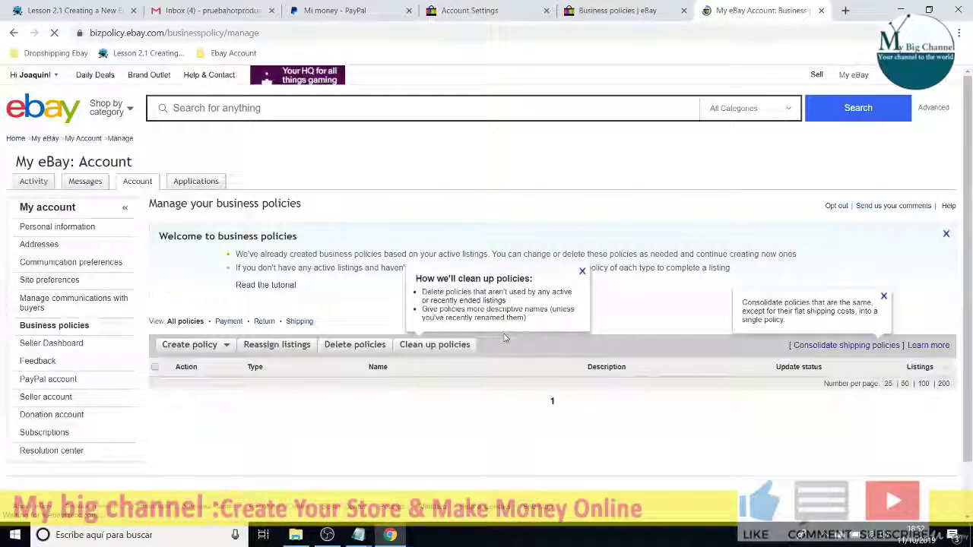
pyautogui.click(582, 273)
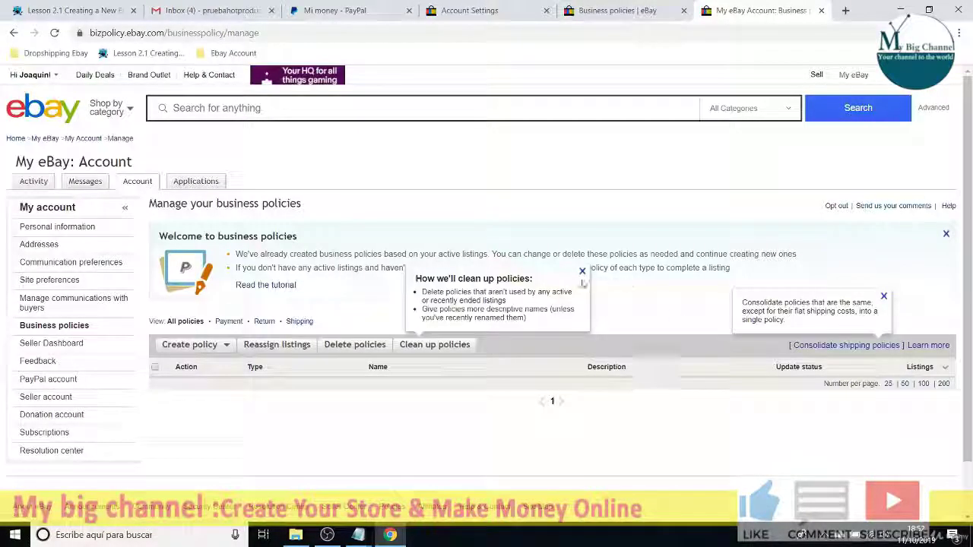
pyautogui.click(582, 272)
pyautogui.click(884, 296)
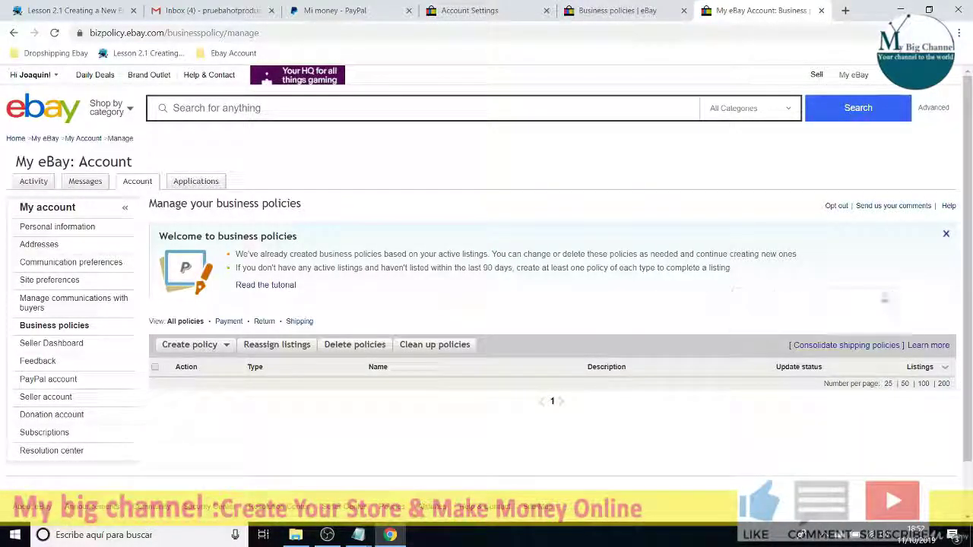
# Check the Account Settings tab, close the help article and open the Create policy list
pyautogui.click(468, 9)
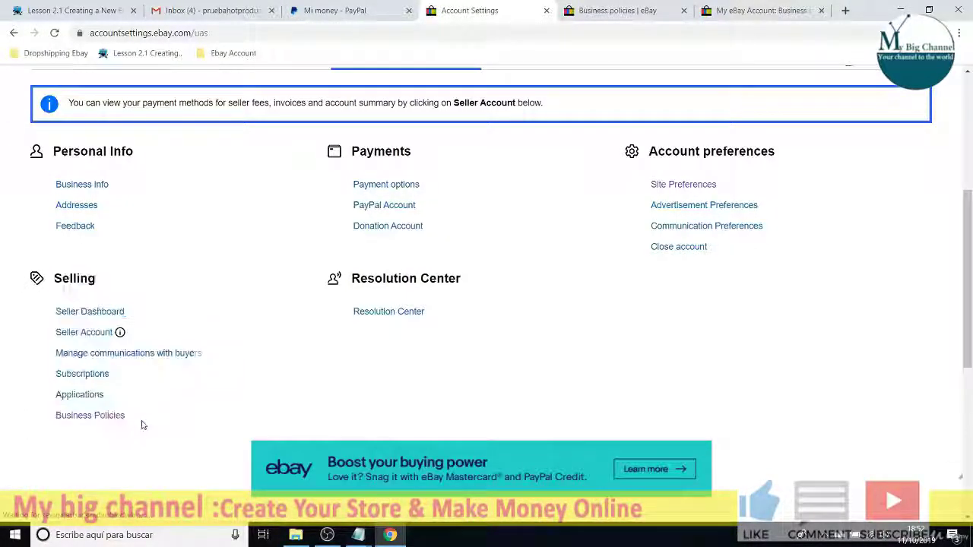
pyautogui.moveTo(141, 426); pyautogui.dragTo(54, 417)
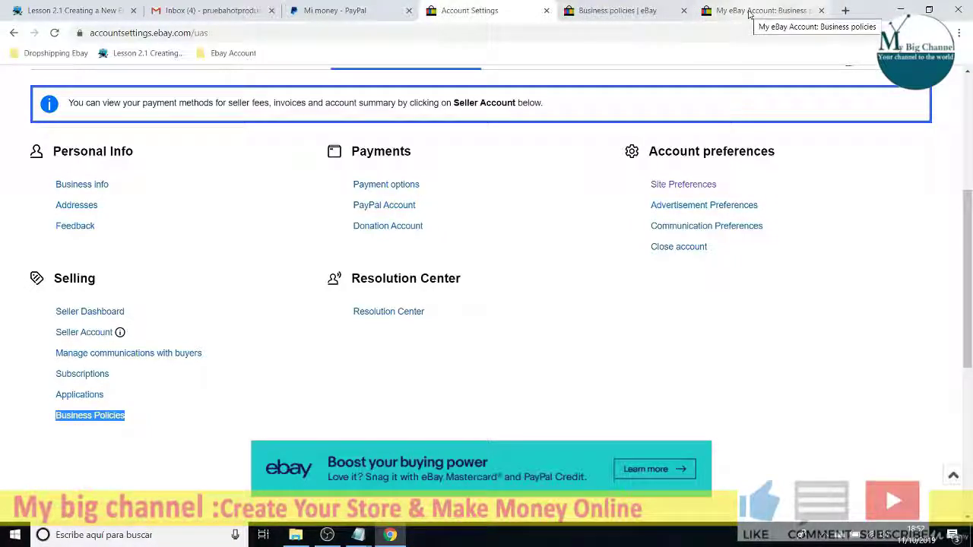
pyautogui.click(750, 13)
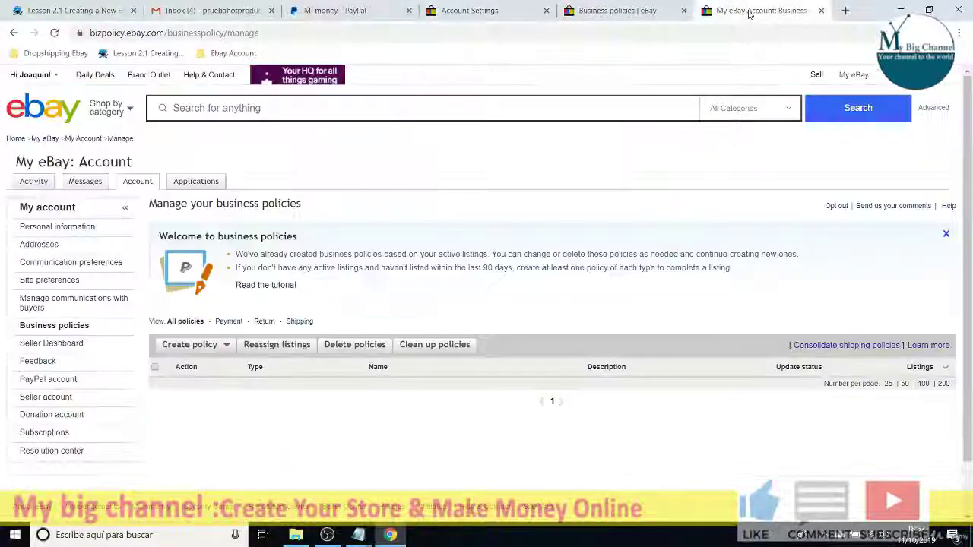
pyautogui.click(684, 11)
pyautogui.scroll(-2, 213, 357)
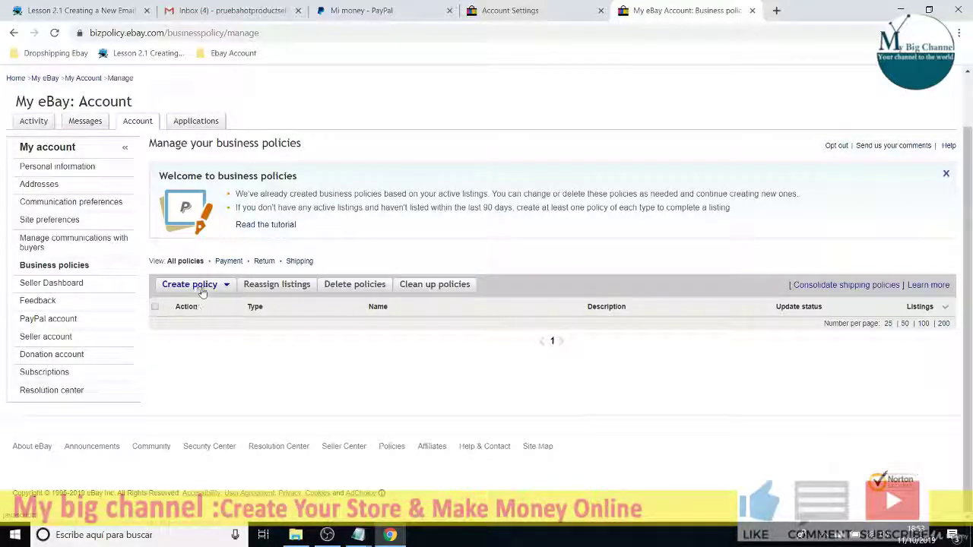
pyautogui.click(199, 285)
# Start a payment policy named 'Default Payment Policy' with the same description
pyautogui.click(201, 305)
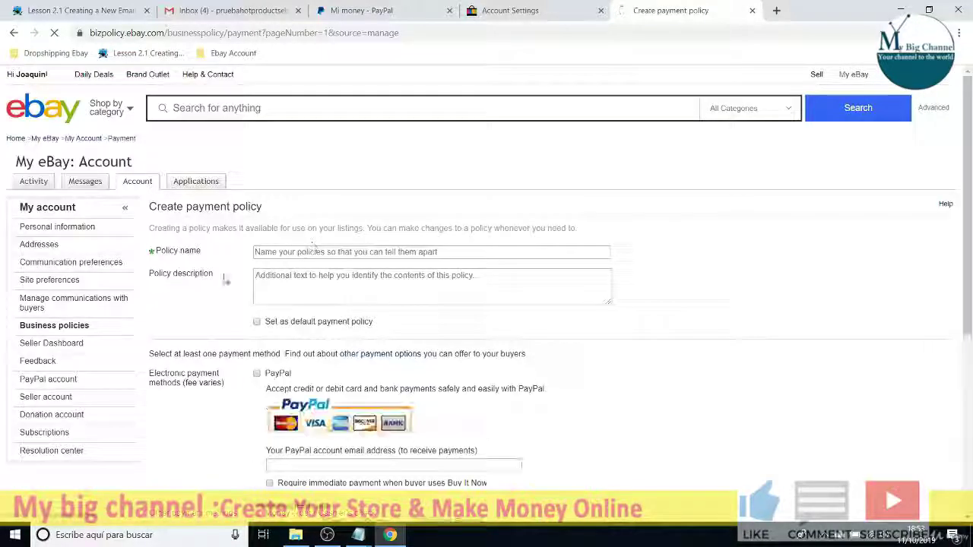
pyautogui.click(304, 252)
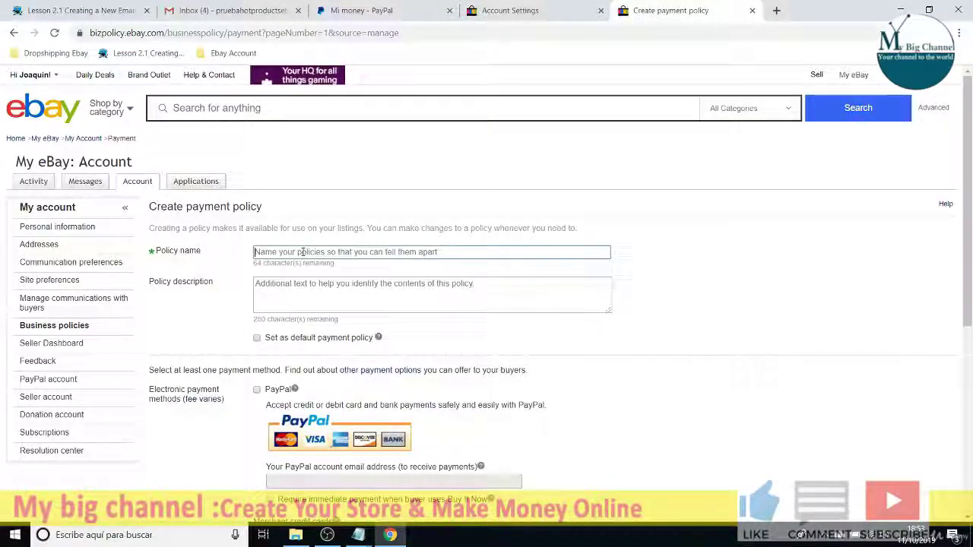
pyautogui.write('Default')
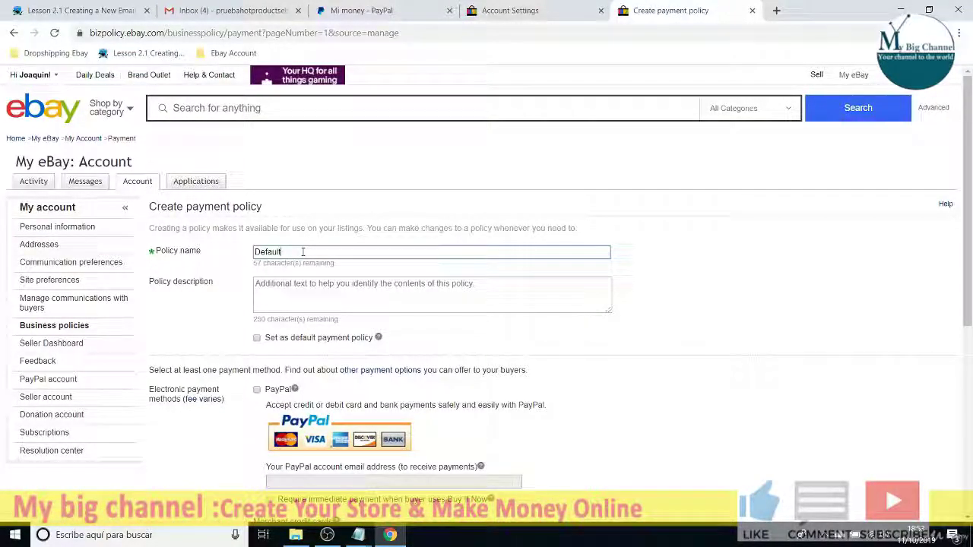
pyautogui.doubleClick(308, 252)
pyautogui.hotkey('ctrl', 'c')
pyautogui.click(310, 295)
pyautogui.hotkey('ctrl', 'v')
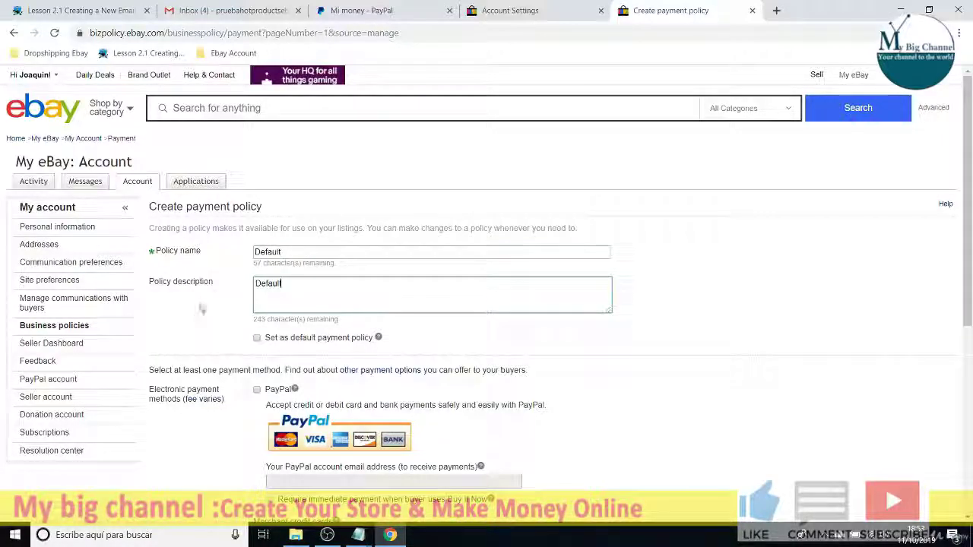
pyautogui.click(295, 251)
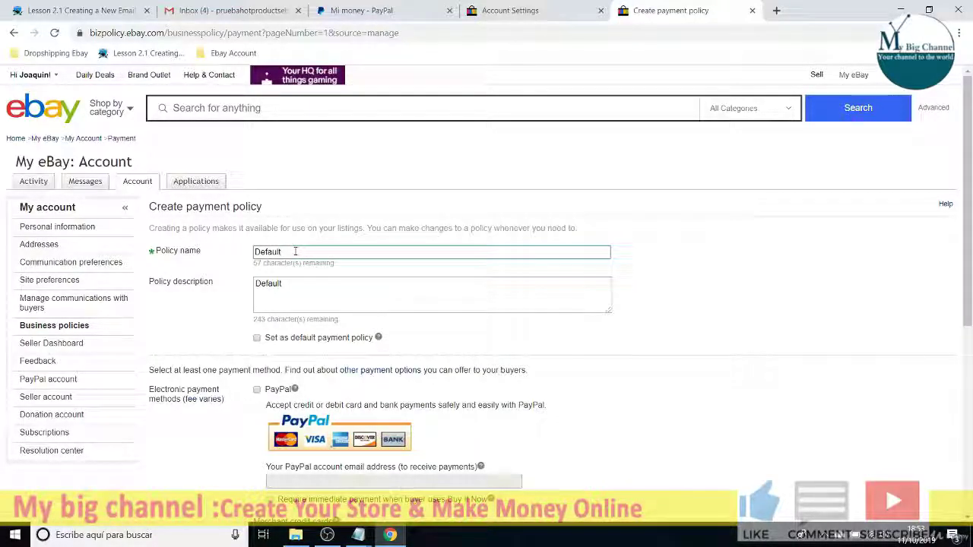
pyautogui.write(' Paym')
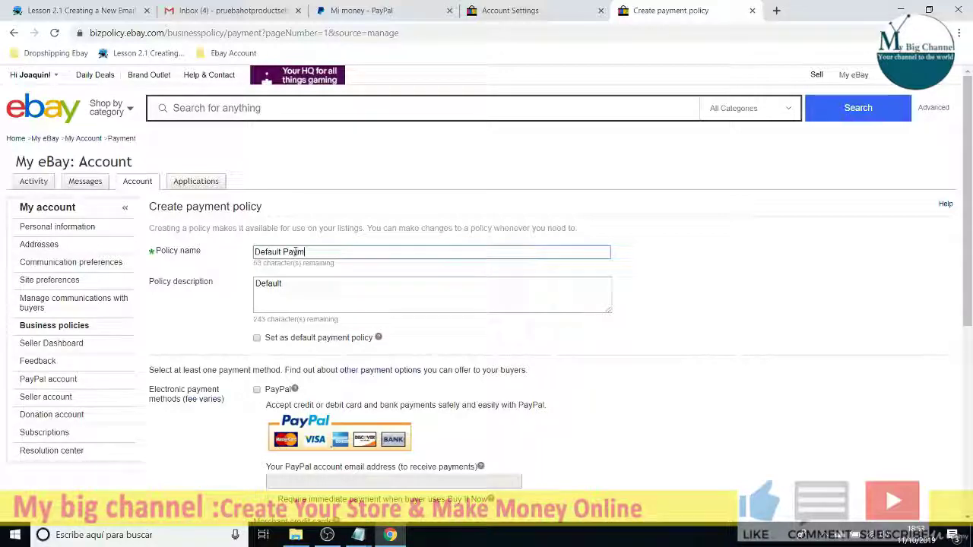
pyautogui.write('ent Policy')
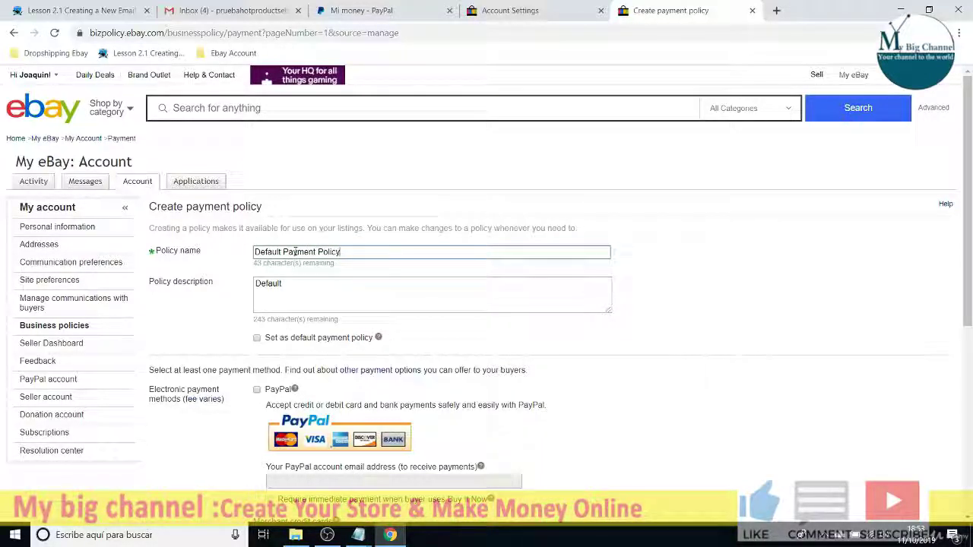
pyautogui.tripleClick(350, 252)
pyautogui.hotkey('ctrl', 'c')
pyautogui.doubleClick(304, 287)
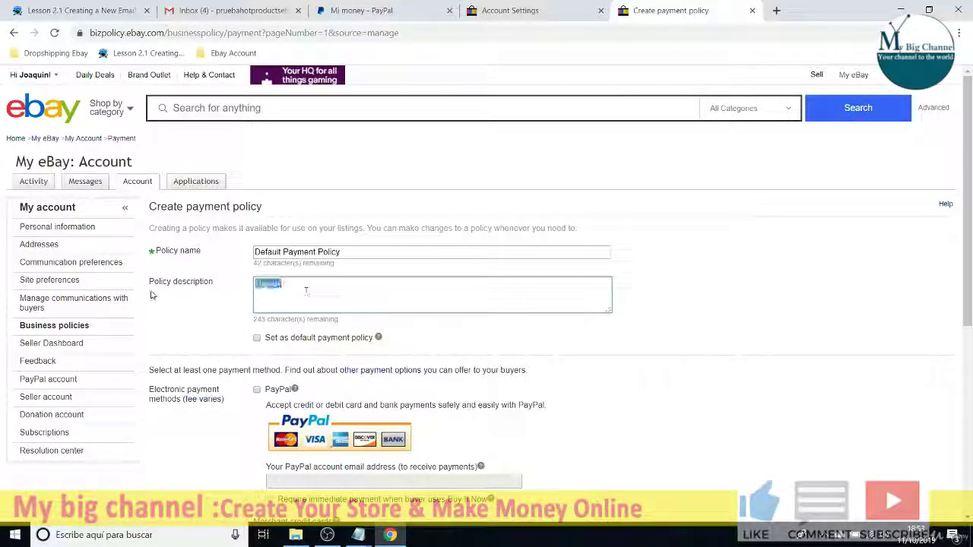
pyautogui.hotkey('ctrl', 'v')
pyautogui.scroll(-2, 168, 296)
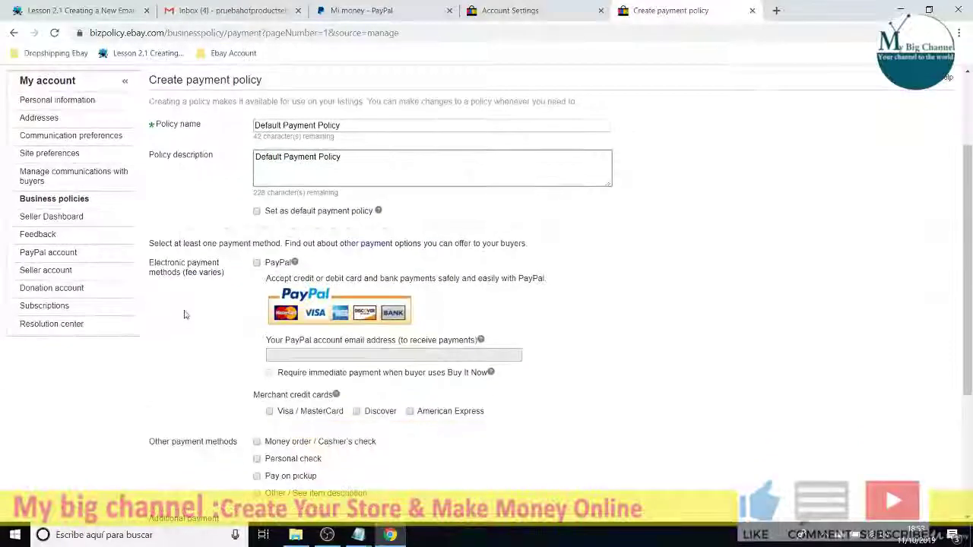
# Mark it the default, accept PayPal, and copy the account email from the inbox
pyautogui.click(257, 212)
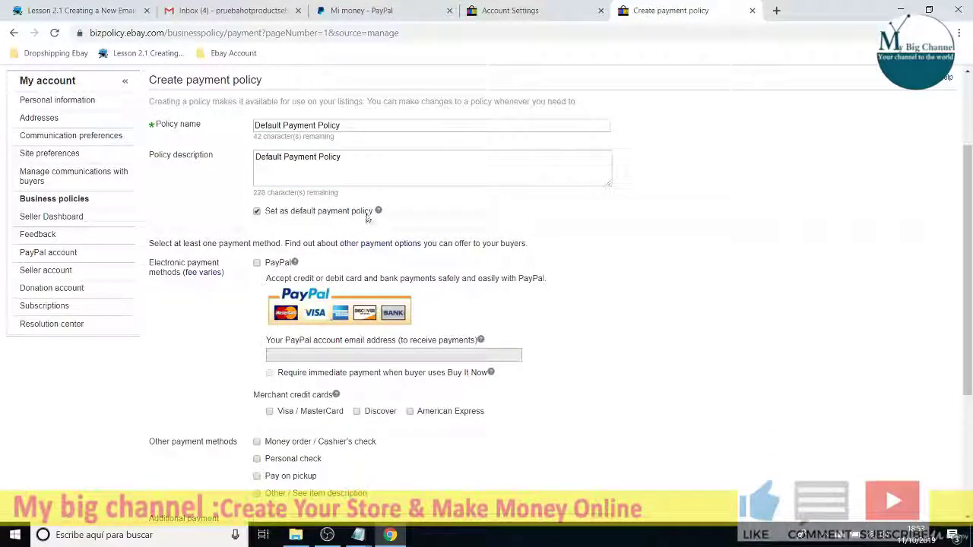
pyautogui.click(257, 263)
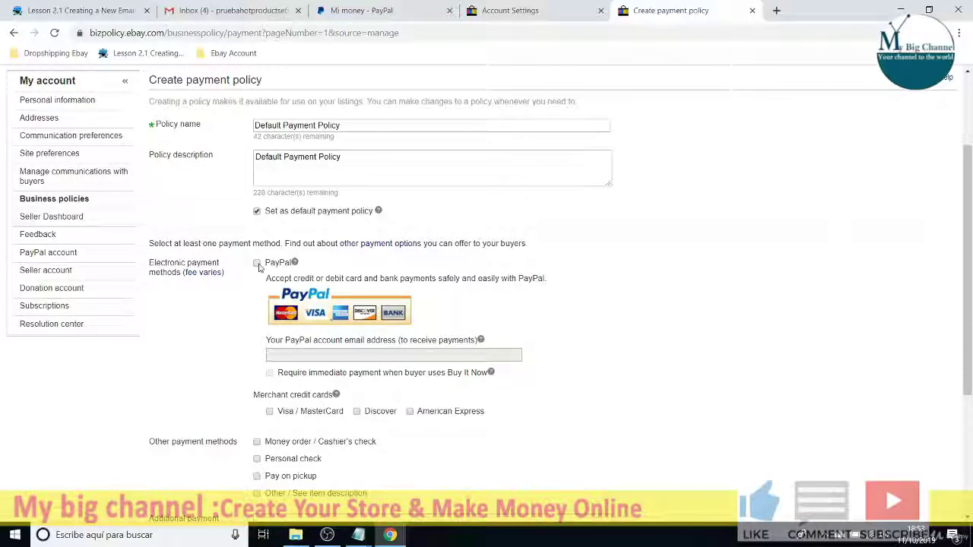
pyautogui.click(369, 9)
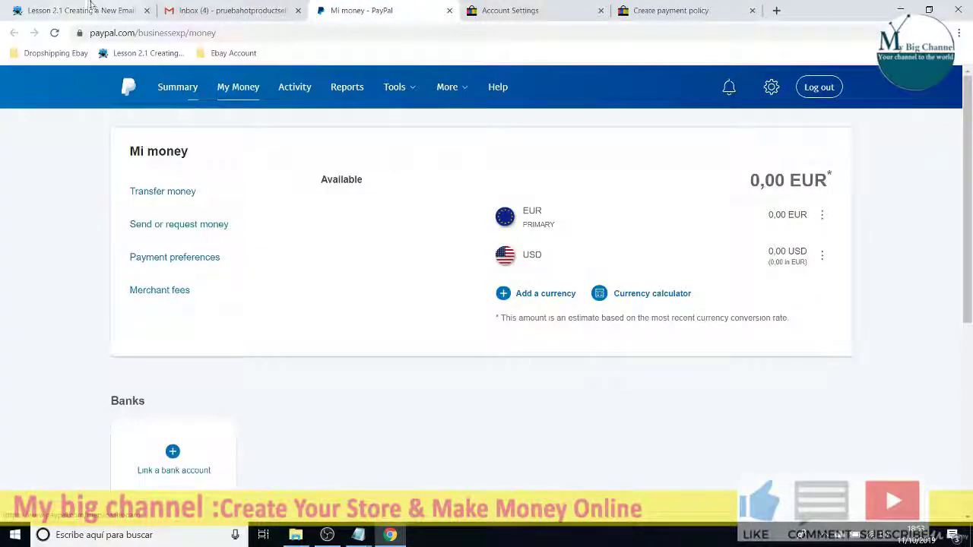
pyautogui.click(76, 10)
pyautogui.click(222, 10)
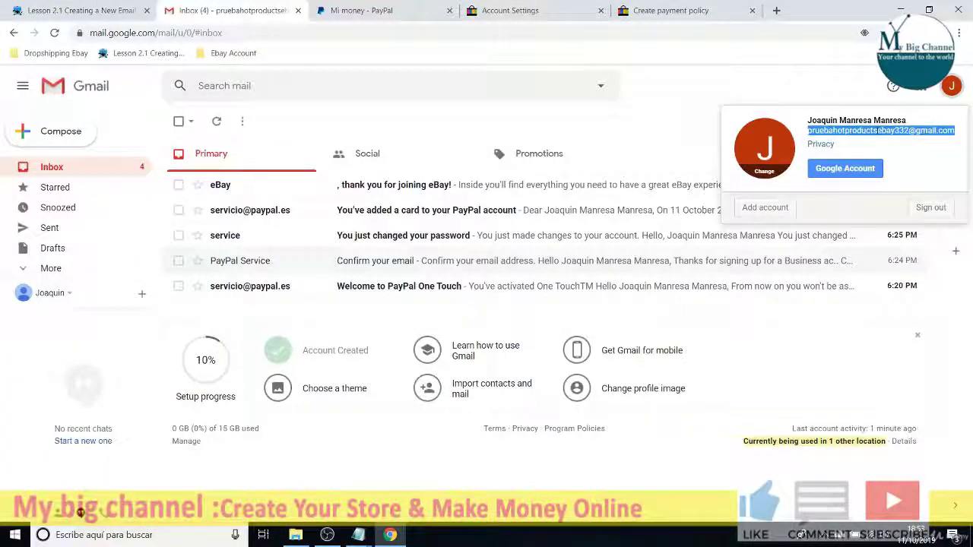
pyautogui.moveTo(808, 131); pyautogui.dragTo(955, 131)
pyautogui.rightClick(955, 131)
pyautogui.click(711, 136)
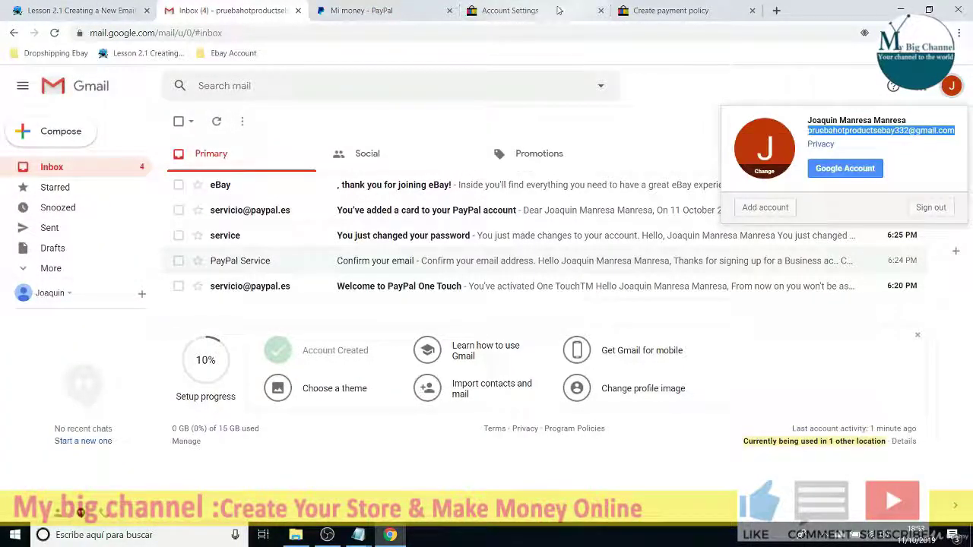
# Paste the account email as the PayPal receiving address and save the policy
pyautogui.click(533, 10)
pyautogui.click(673, 10)
pyautogui.click(312, 355)
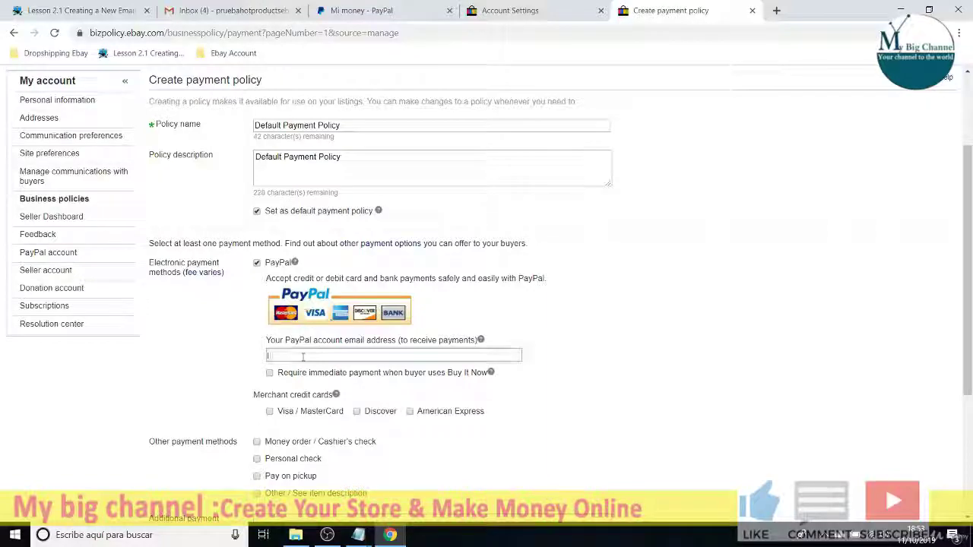
pyautogui.hotkey('ctrl', 'v')
pyautogui.scroll(-3, 183, 347)
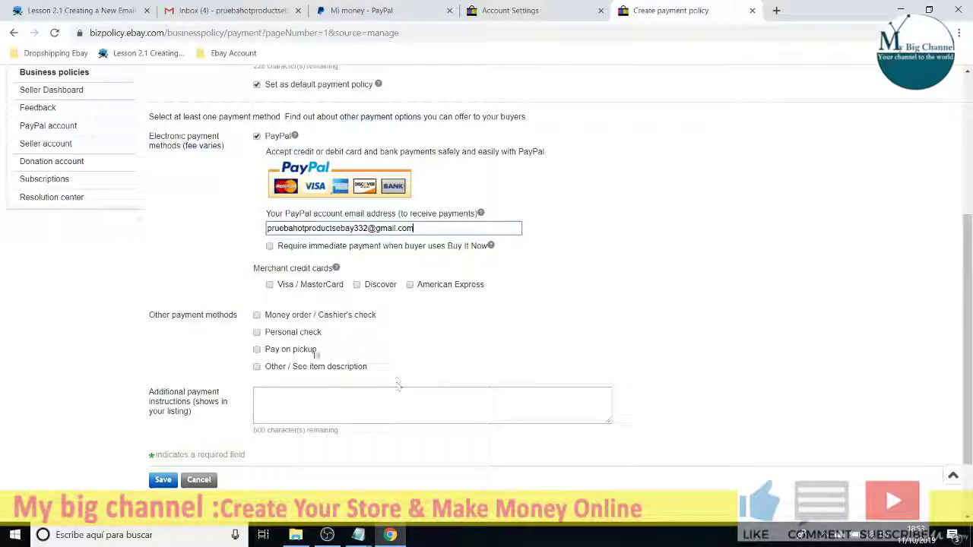
pyautogui.scroll(-2, 152, 393)
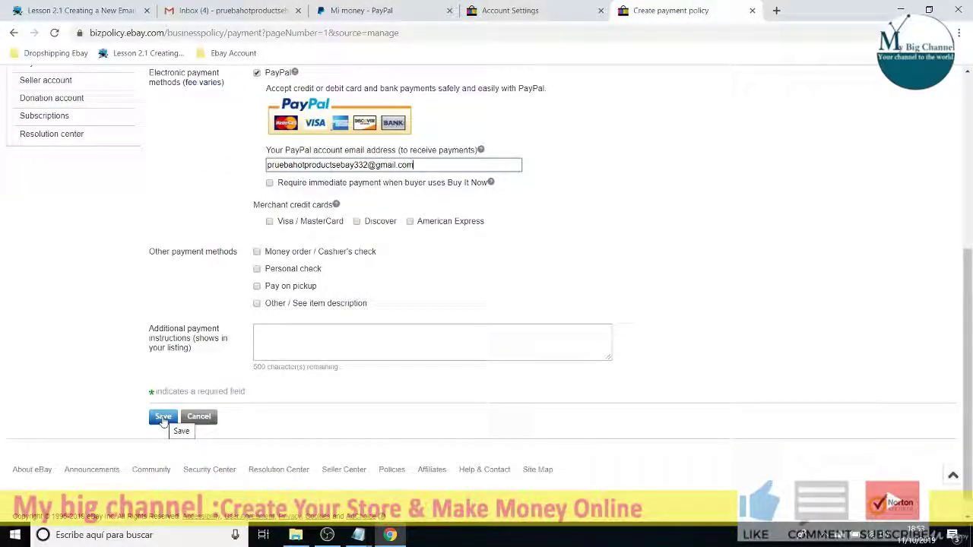
pyautogui.click(163, 422)
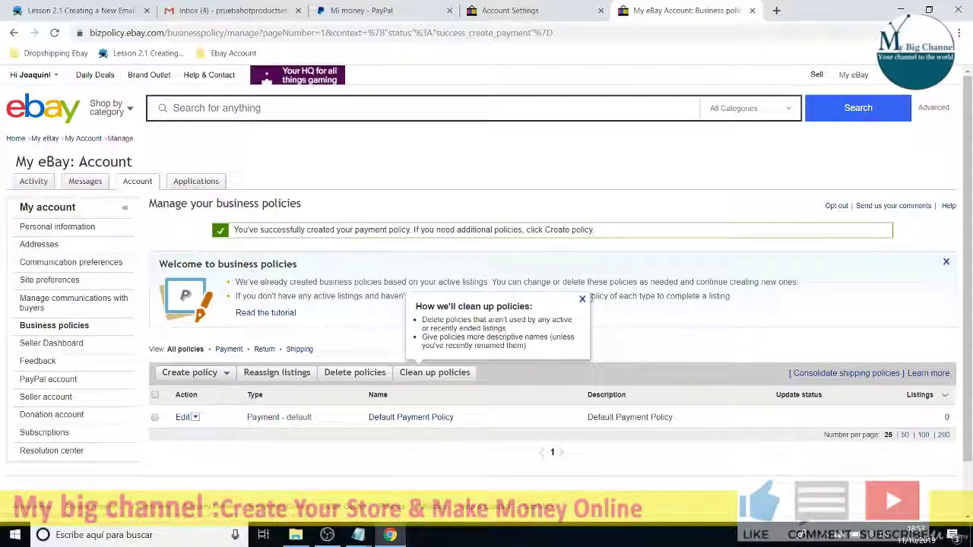
# Start a return policy named 'Default Return Policy', same description, set as default
pyautogui.click(582, 299)
pyautogui.scroll(-2, 266, 350)
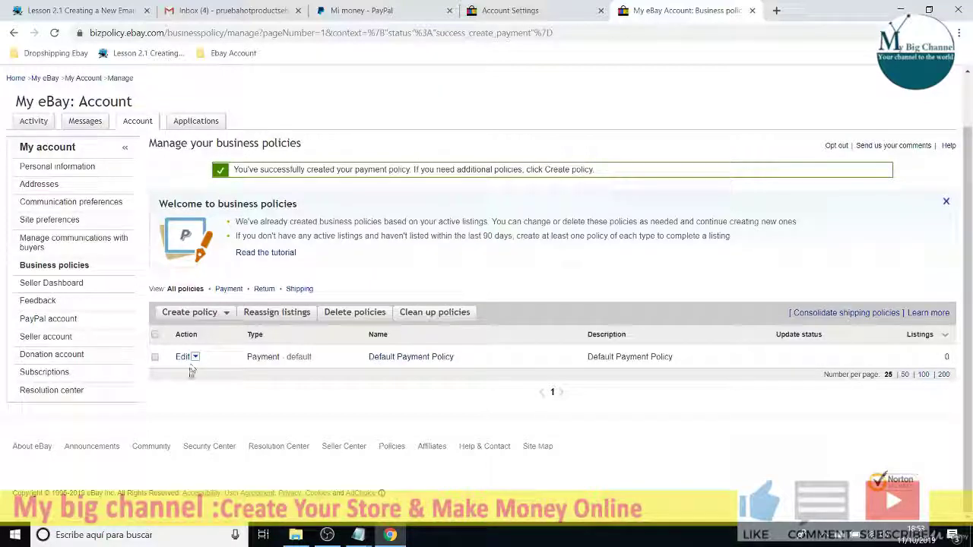
pyautogui.click(222, 312)
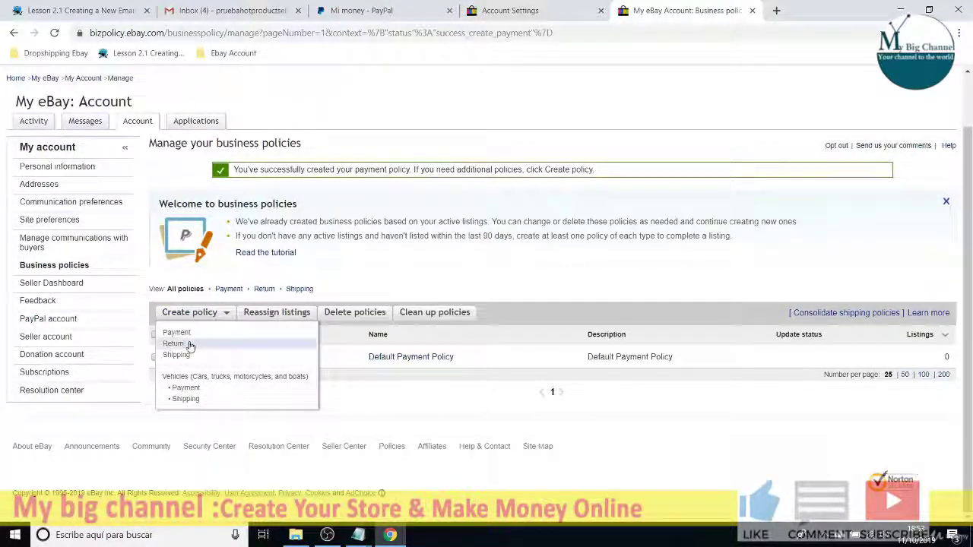
pyautogui.click(184, 348)
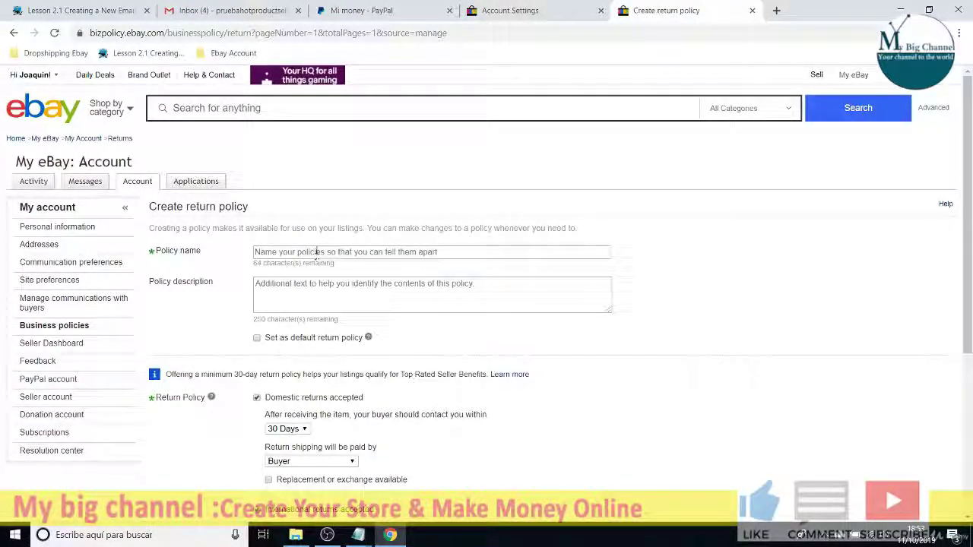
pyautogui.click(316, 252)
pyautogui.write('Defaul')
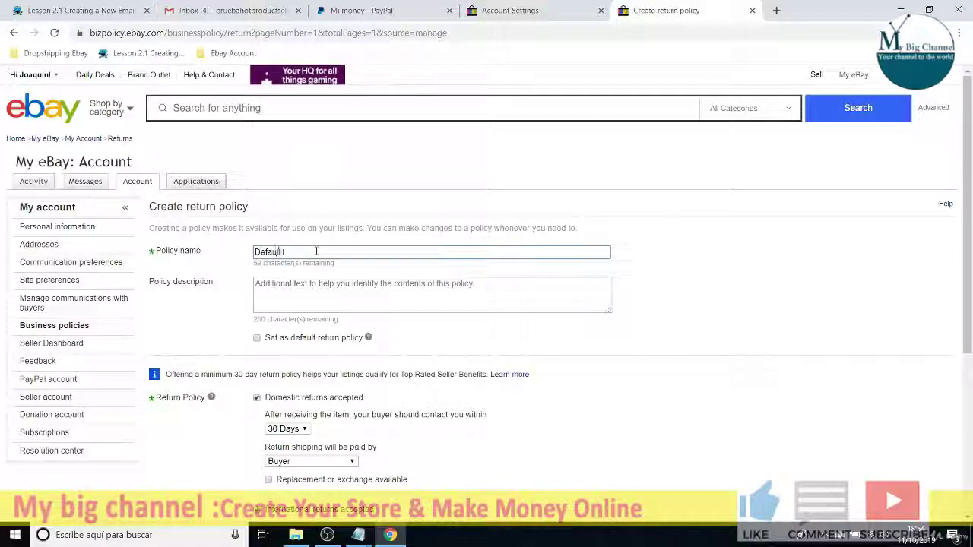
pyautogui.write('t Return Po')
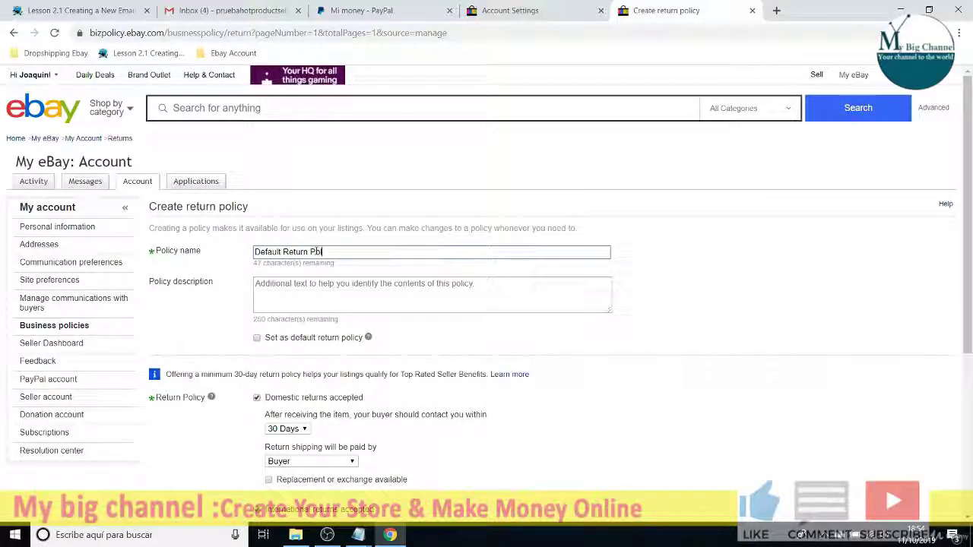
pyautogui.write('licy')
pyautogui.hotkey('ctrl', 'a')
pyautogui.hotkey('ctrl', 'c')
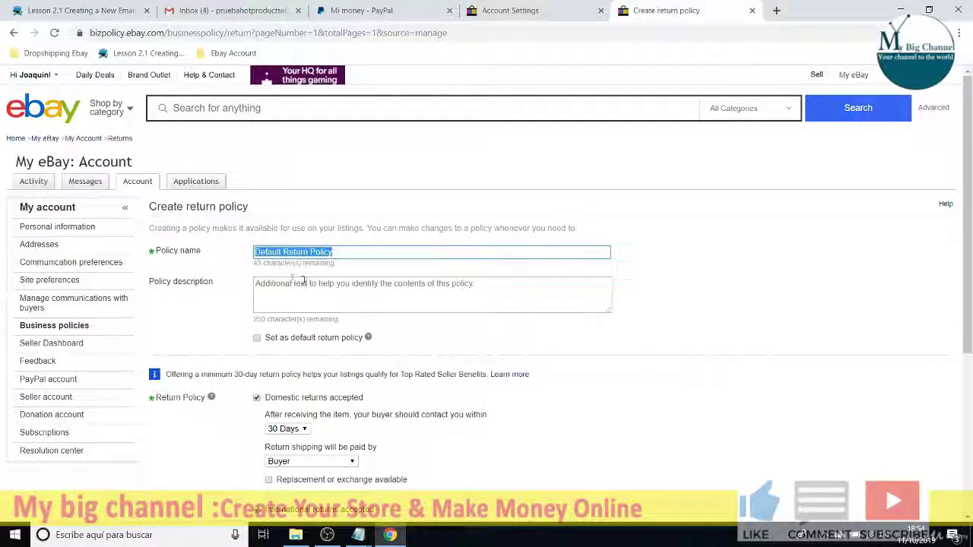
pyautogui.press('Tab')
pyautogui.hotkey('ctrl', 'v')
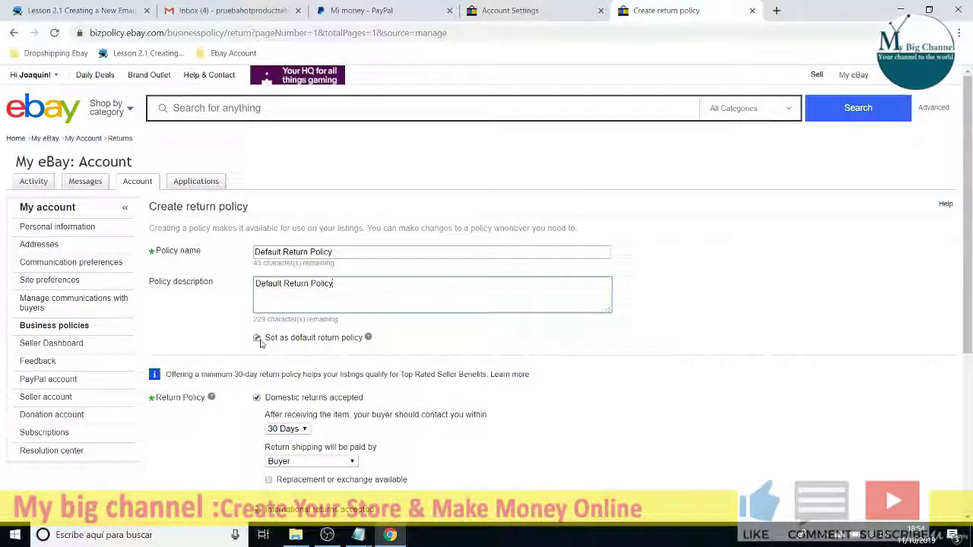
pyautogui.click(257, 339)
# Keep 30-day returns with buyer-paid return shipping, save, and reopen the Create policy list
pyautogui.scroll(-2, 170, 343)
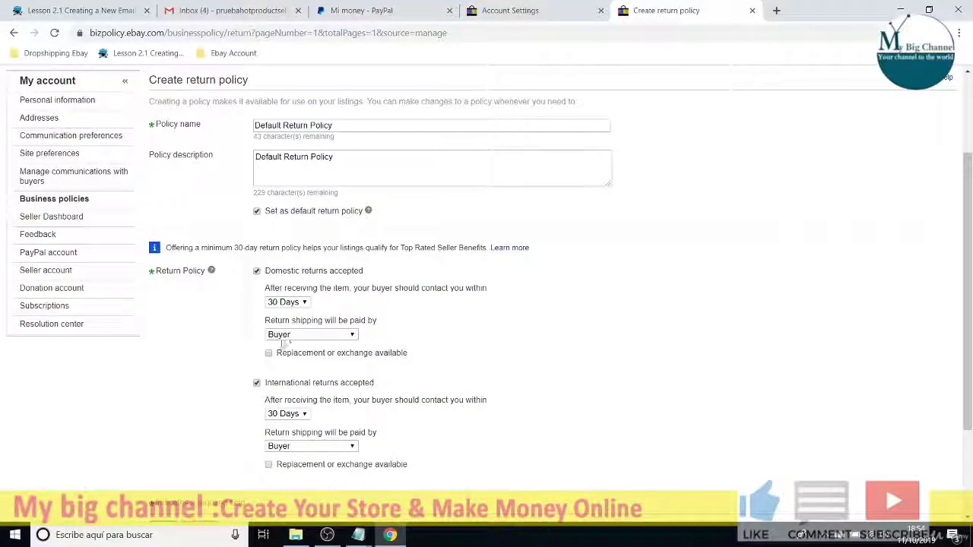
pyautogui.scroll(-1, 206, 343)
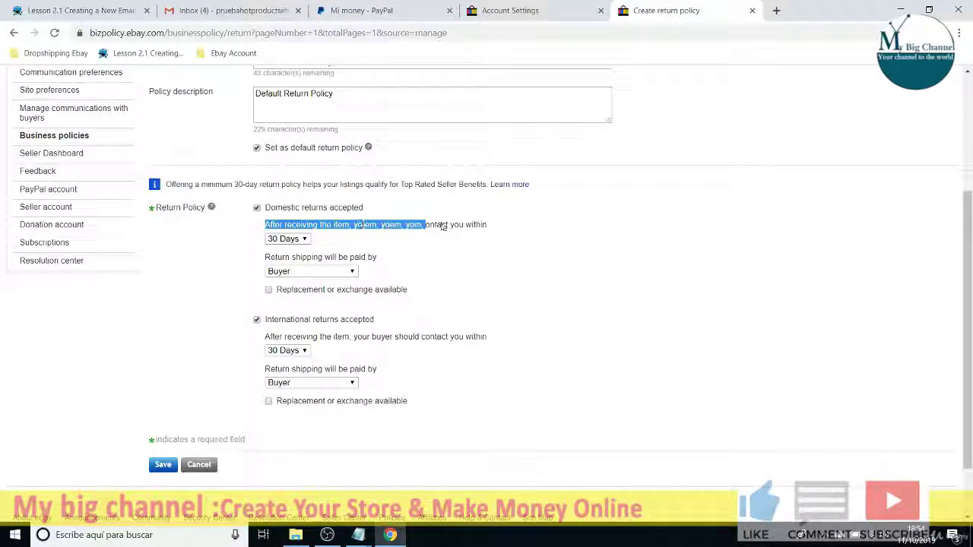
pyautogui.moveTo(263, 227)
pyautogui.mouseDown()
pyautogui.moveTo(489, 229)
pyautogui.moveTo(263, 228)
pyautogui.mouseUp()
pyautogui.click(491, 229)
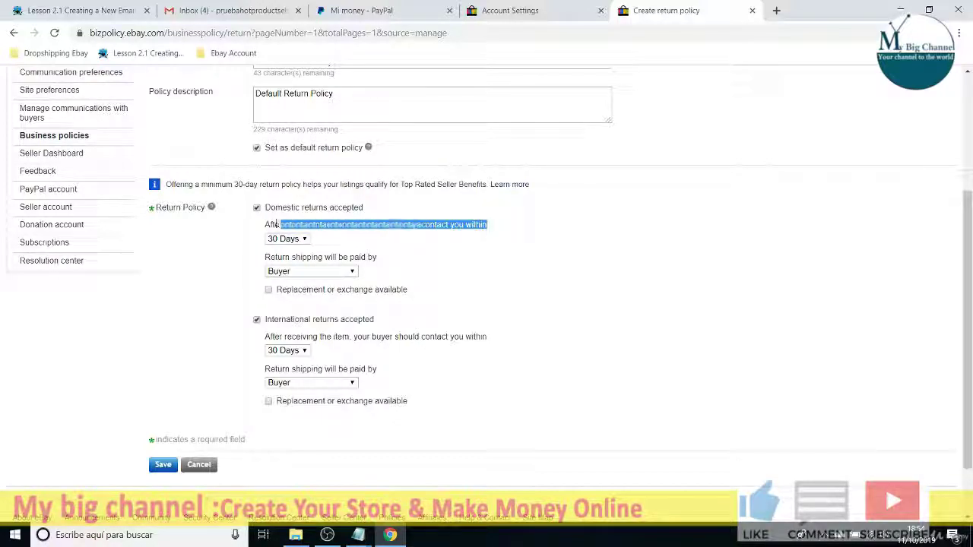
pyautogui.click(263, 227)
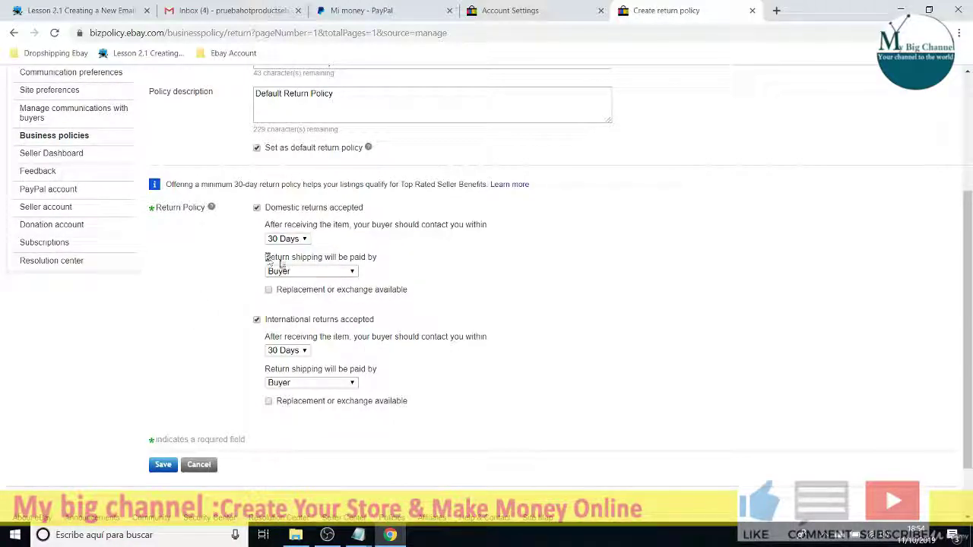
pyautogui.moveTo(279, 263); pyautogui.dragTo(350, 263)
pyautogui.moveTo(266, 258); pyautogui.dragTo(386, 263)
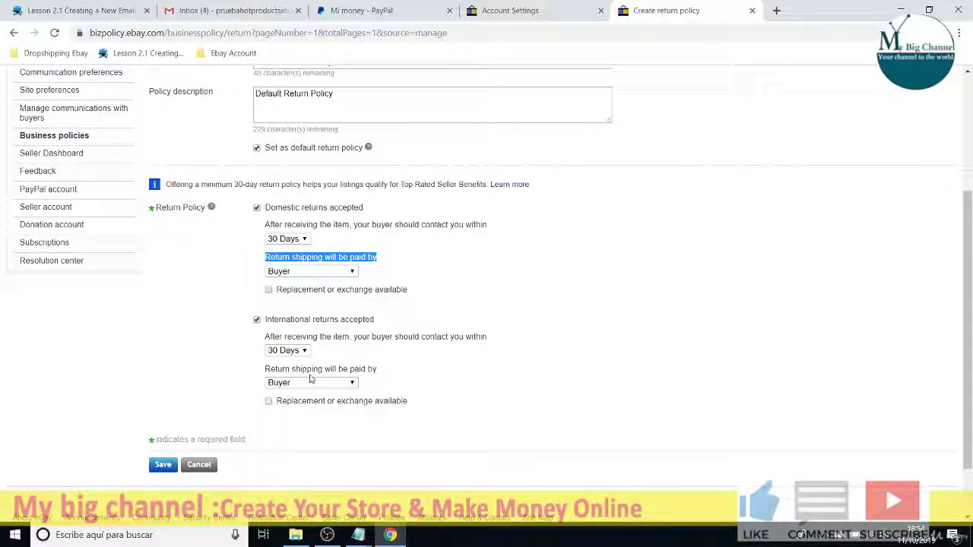
pyautogui.click(163, 358)
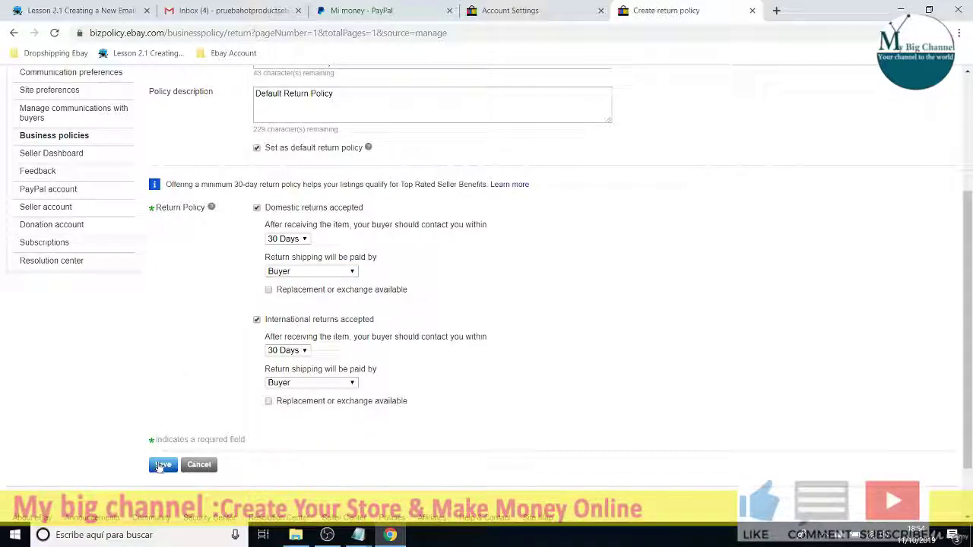
pyautogui.click(164, 466)
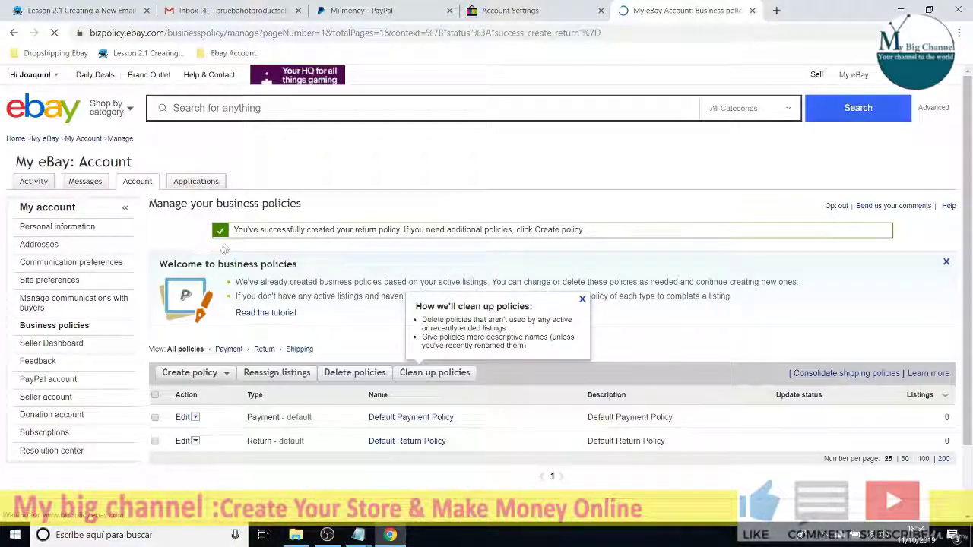
pyautogui.click(206, 290)
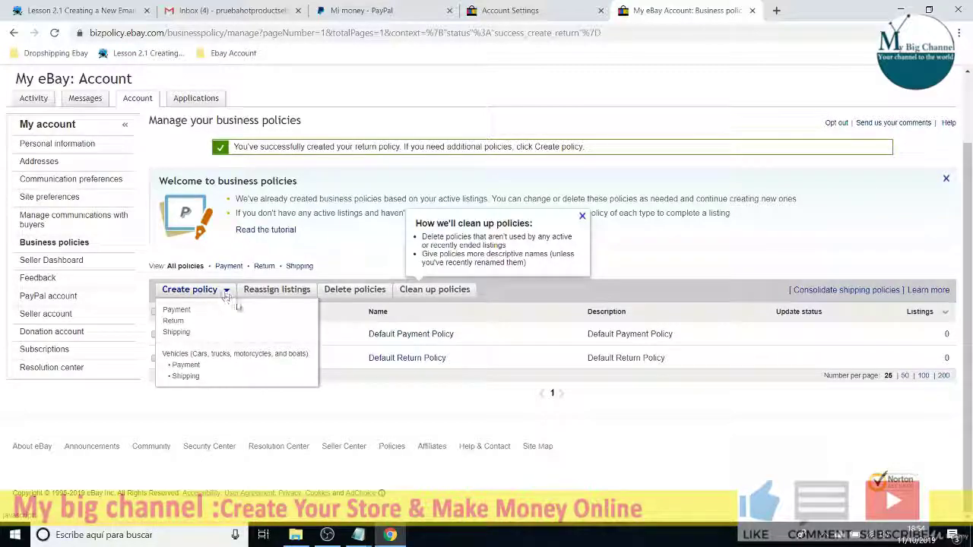
# Start a shipping policy named 'Default Shipping Policy', same description, set as default
pyautogui.click(217, 336)
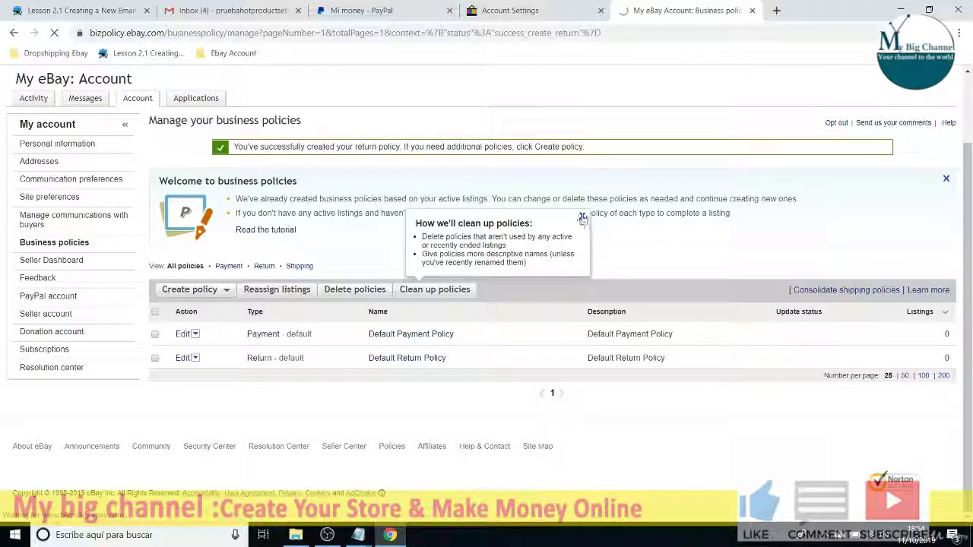
pyautogui.click(288, 193)
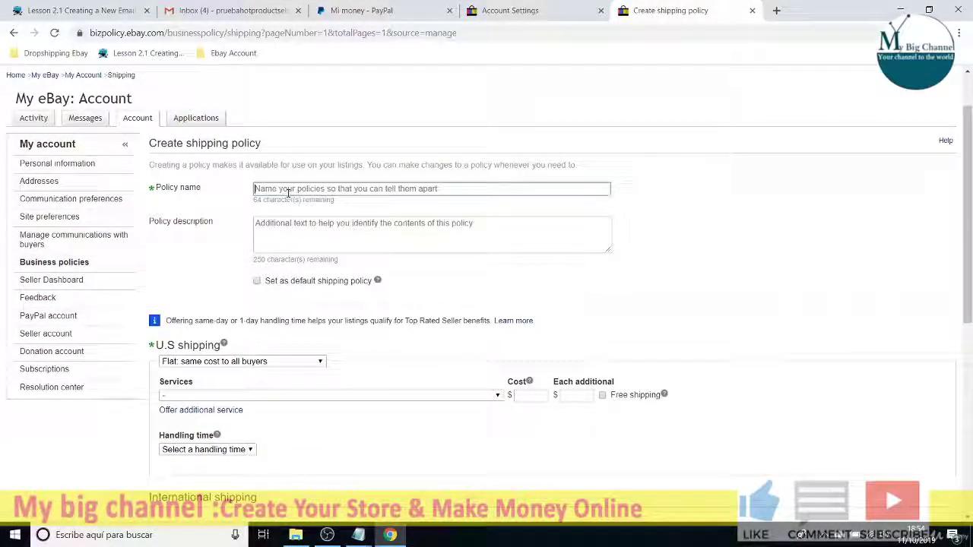
pyautogui.write('Default S')
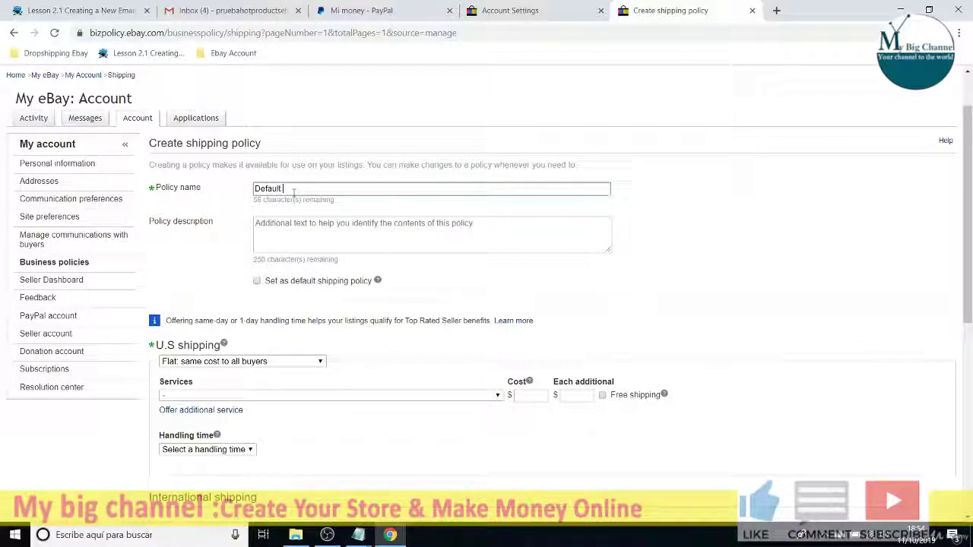
pyautogui.write('hipping')
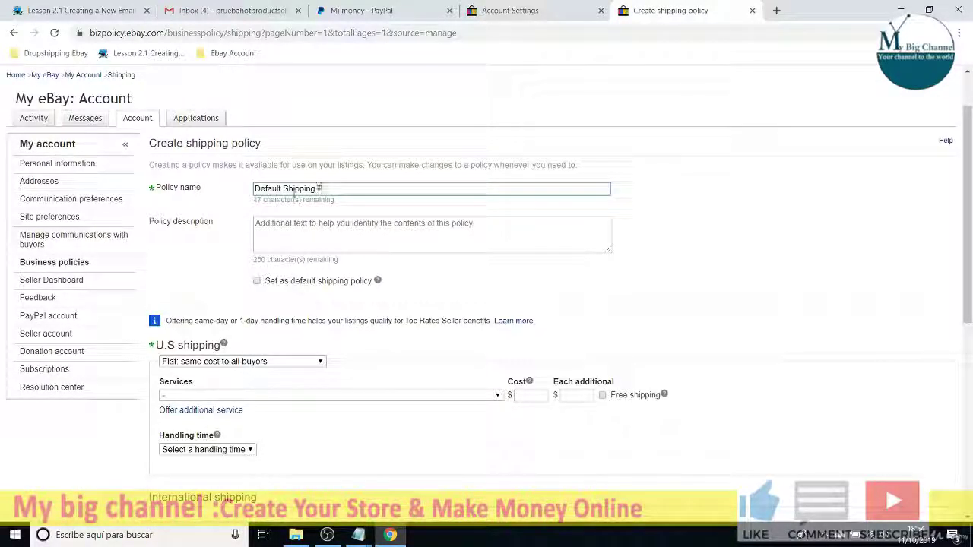
pyautogui.write(' Policy')
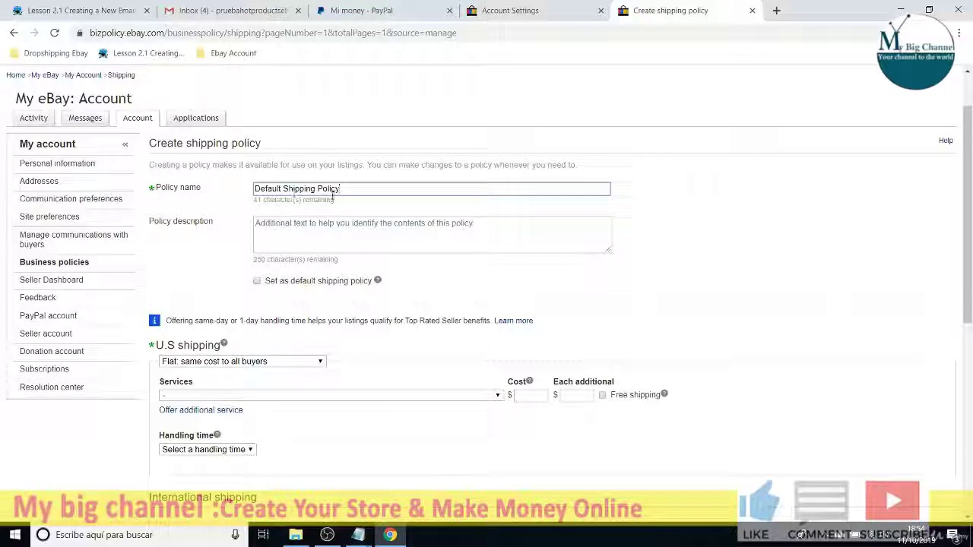
pyautogui.hotkey('ctrl', 'a')
pyautogui.hotkey('ctrl', 'c')
pyautogui.click(310, 232)
pyautogui.hotkey('ctrl', 'v')
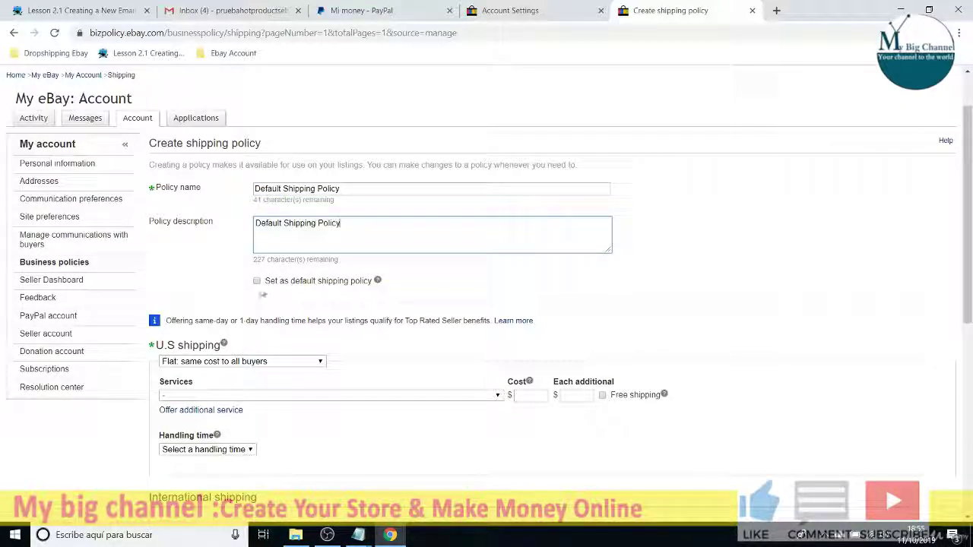
pyautogui.click(257, 281)
# Keep flat same-cost U.S. shipping and bring up the shipping services list
pyautogui.scroll(-2, 180, 292)
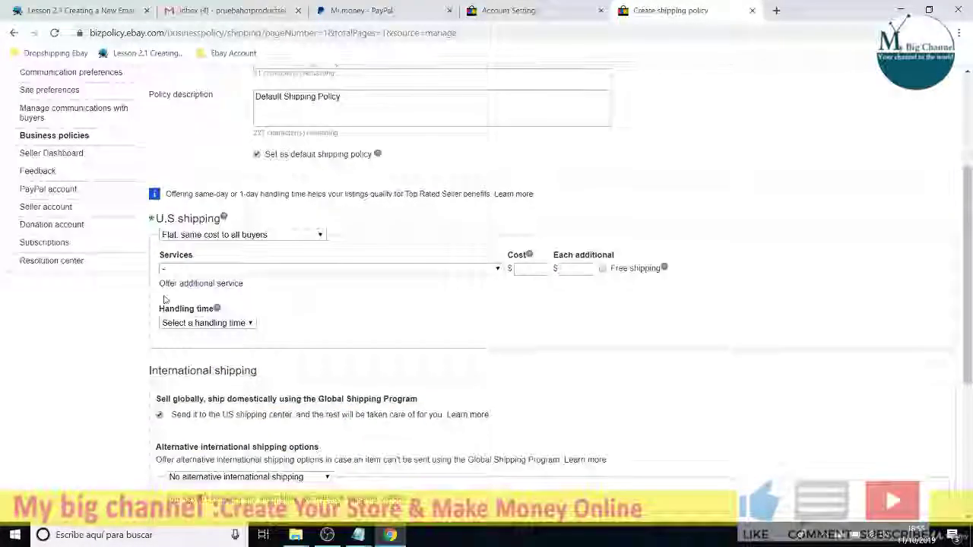
pyautogui.scroll(-2, 137, 317)
pyautogui.scroll(2, 298, 248)
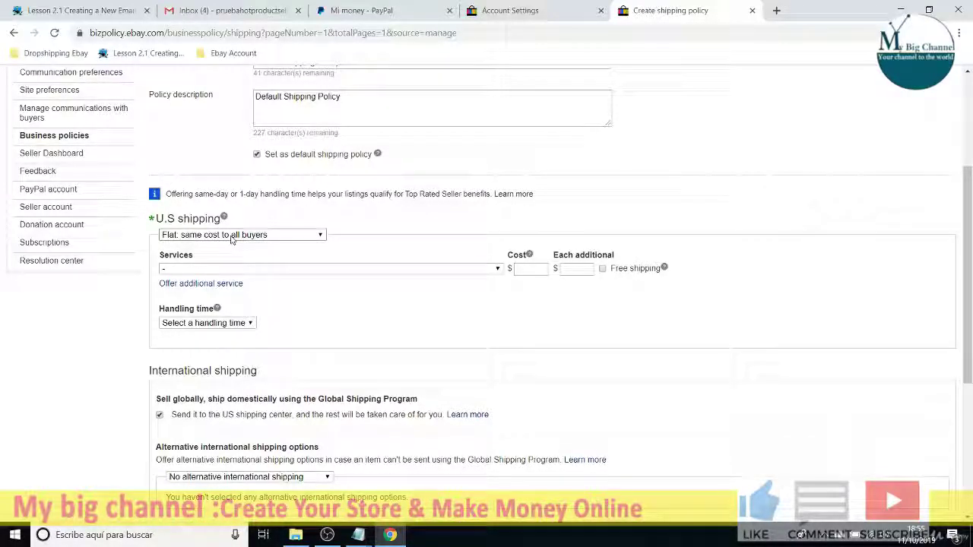
pyautogui.click(232, 237)
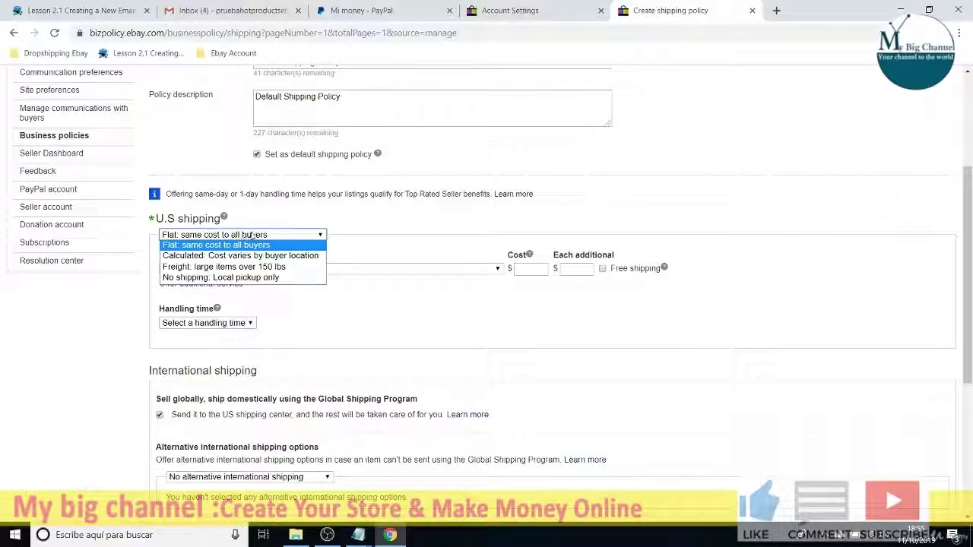
pyautogui.click(252, 241)
pyautogui.click(278, 270)
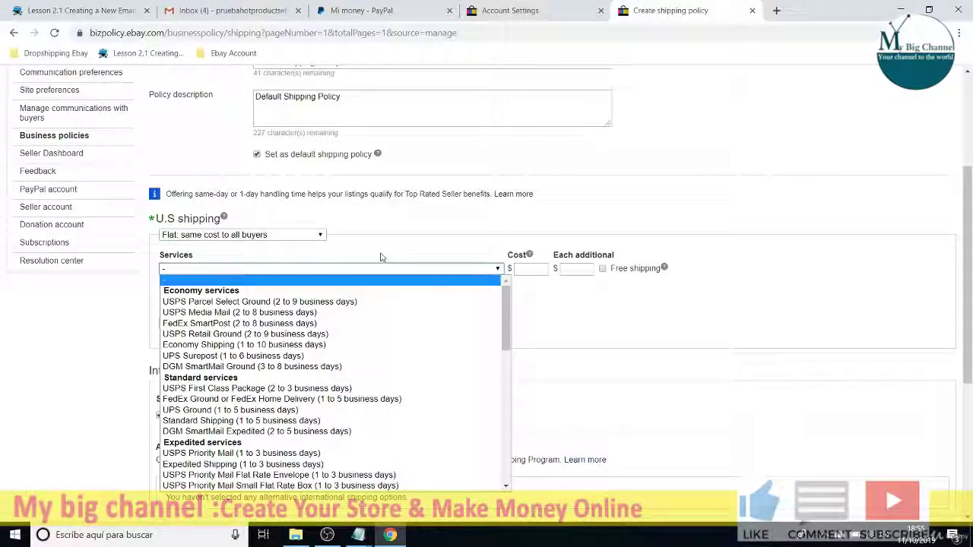
pyautogui.scroll(-2, 452, 251)
pyautogui.click(413, 142)
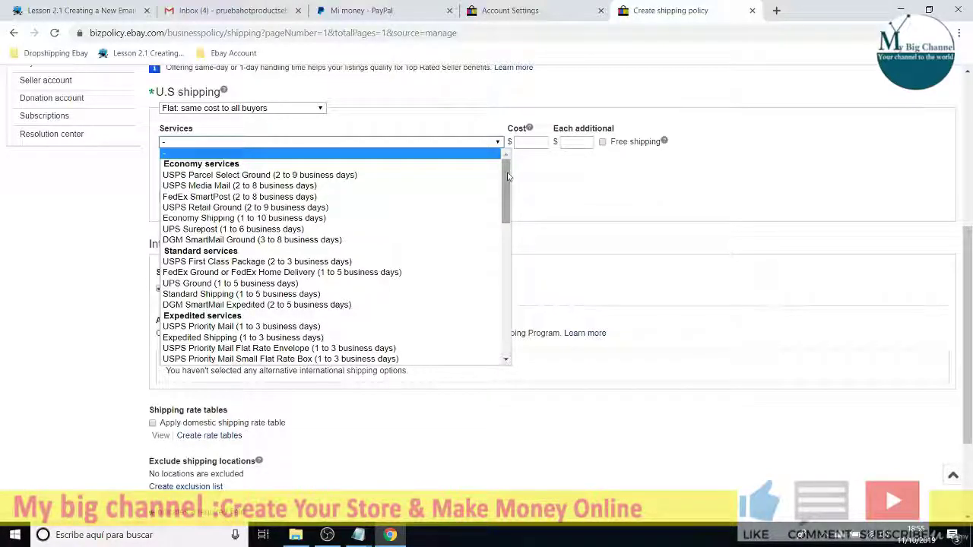
# Open walmart.com in a new tab, search for 'sofa' and open the Naomi Home Button Tufted Futon
pyautogui.click(776, 10)
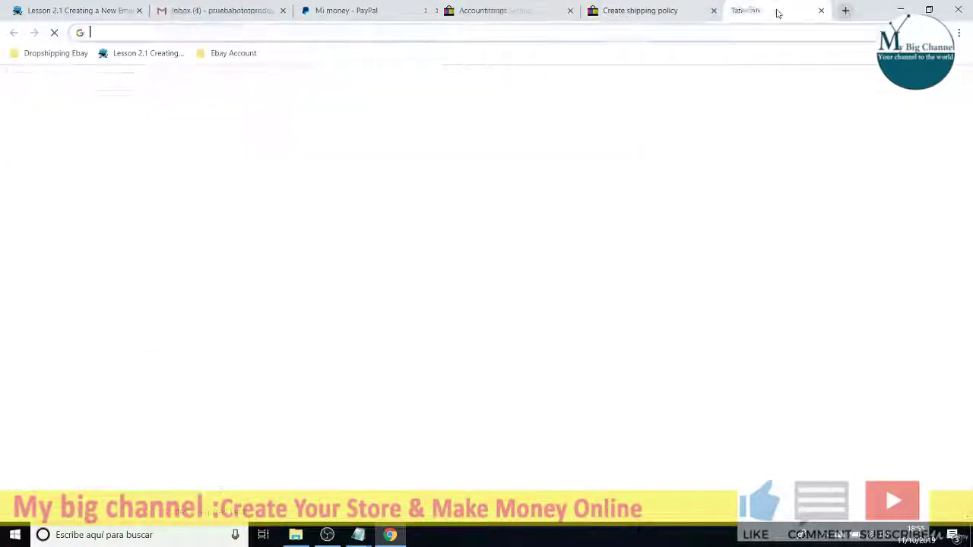
pyautogui.write('walmar')
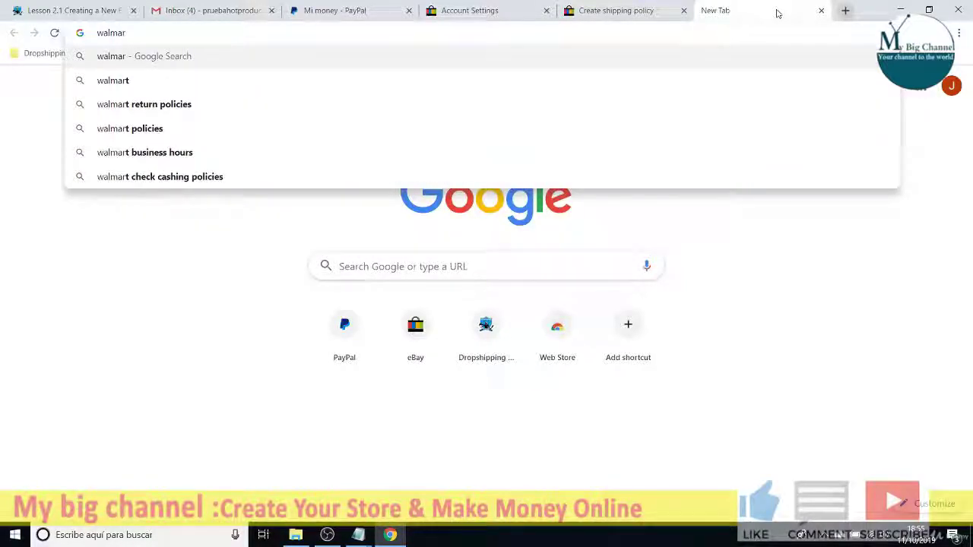
pyautogui.write('t.com')
pyautogui.press('Return')
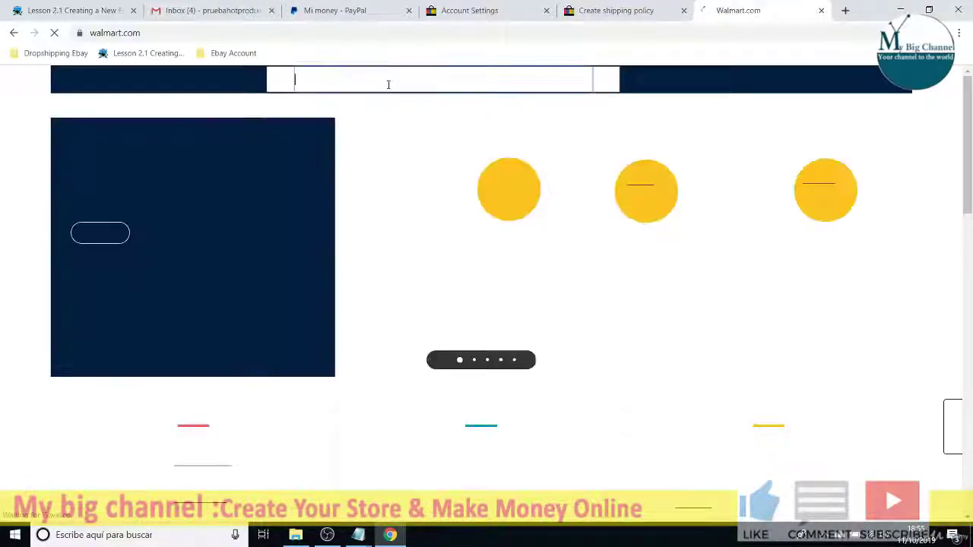
pyautogui.click(386, 86)
pyautogui.write('sofa')
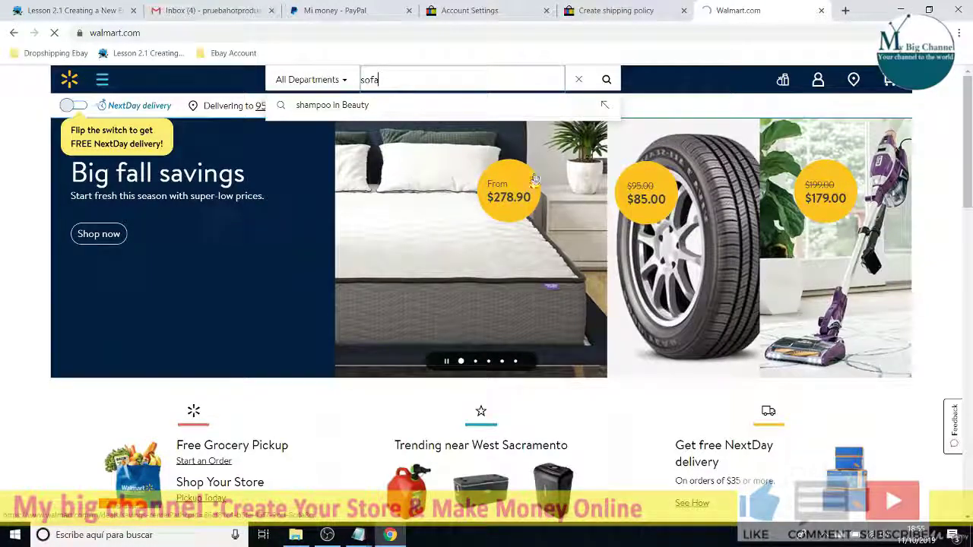
pyautogui.press('Return')
pyautogui.scroll(-3, 393, 276)
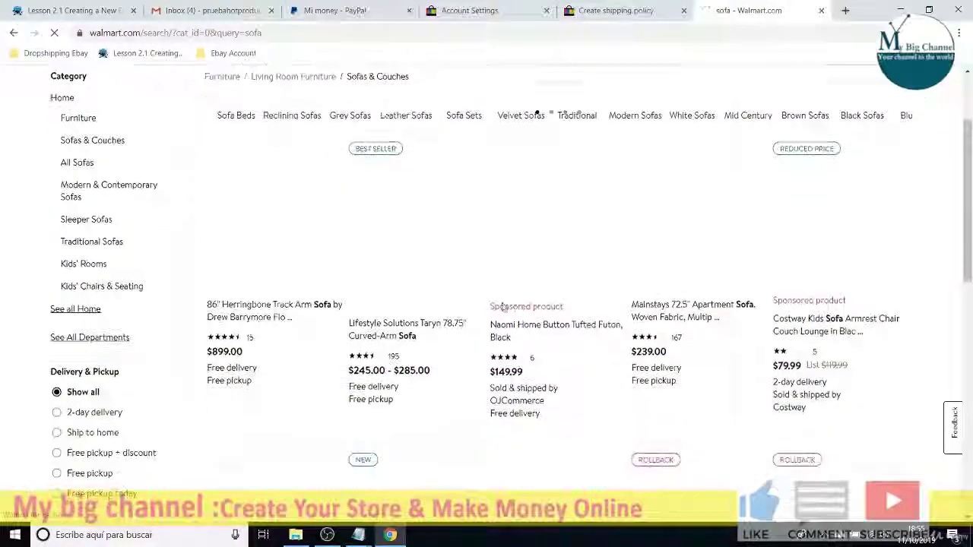
pyautogui.click(554, 280)
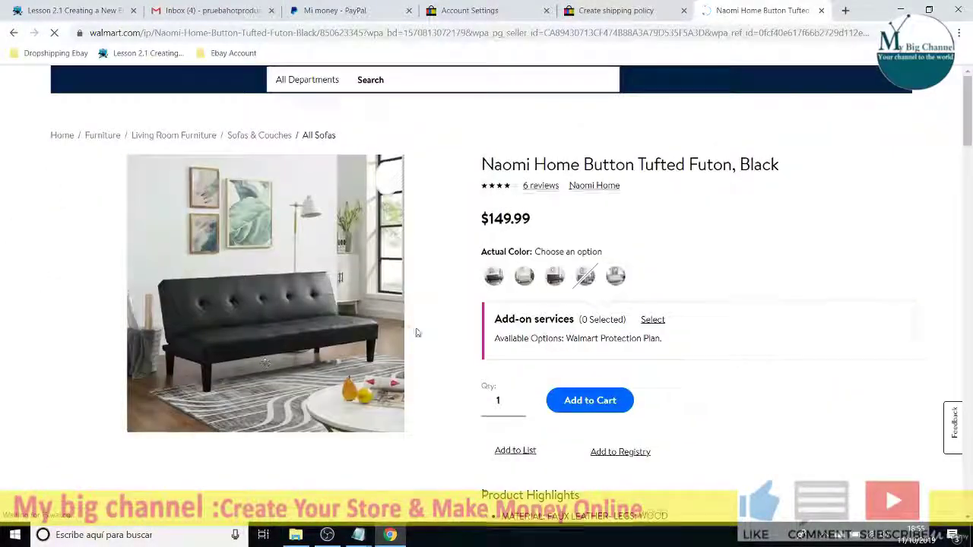
# Switch the futon to Cream and check its free delivery estimate of Thu, Oct 17
pyautogui.scroll(-2, 563, 205)
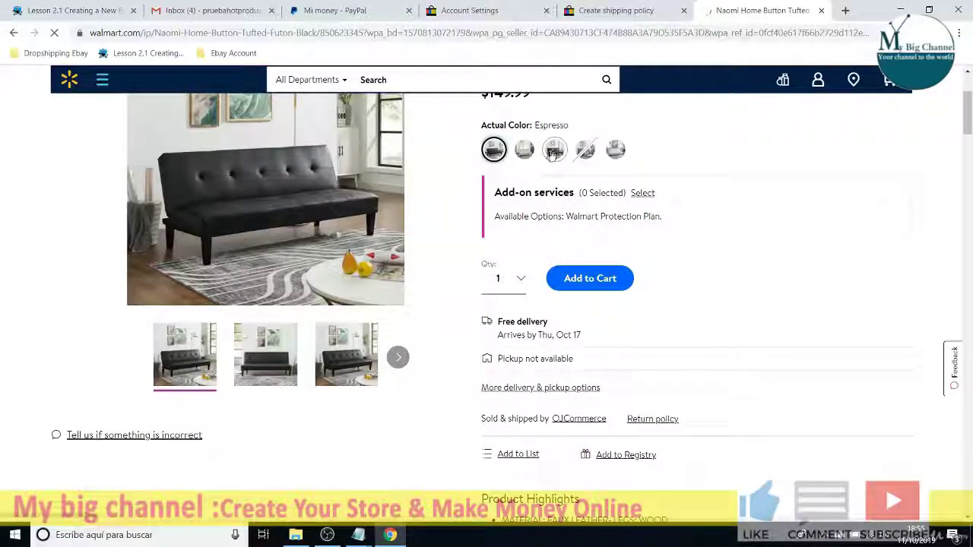
pyautogui.click(525, 152)
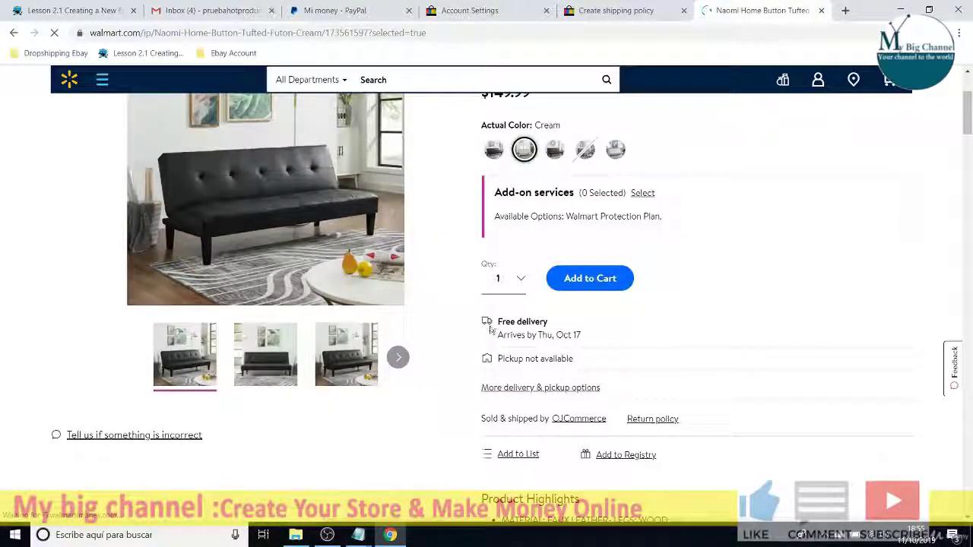
pyautogui.moveTo(504, 335); pyautogui.dragTo(582, 335)
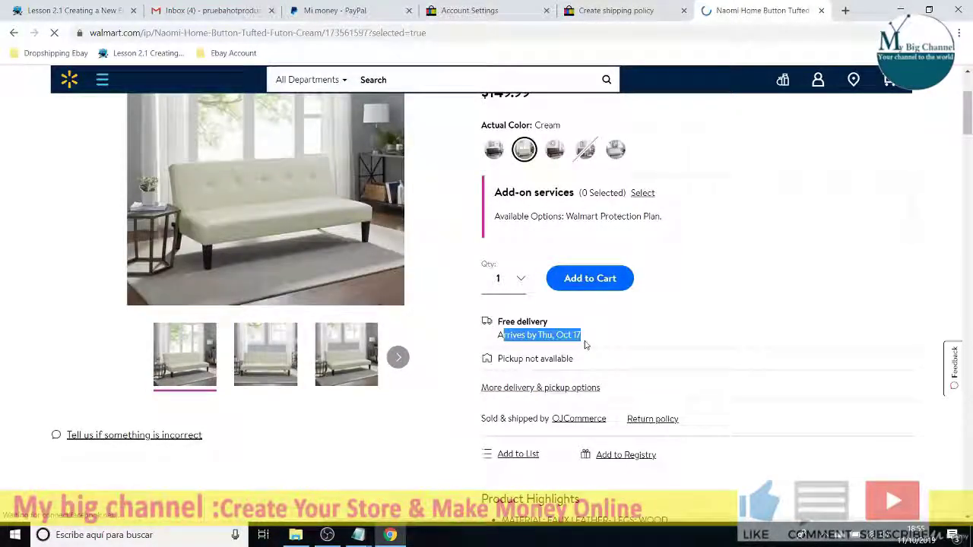
pyautogui.click(948, 442)
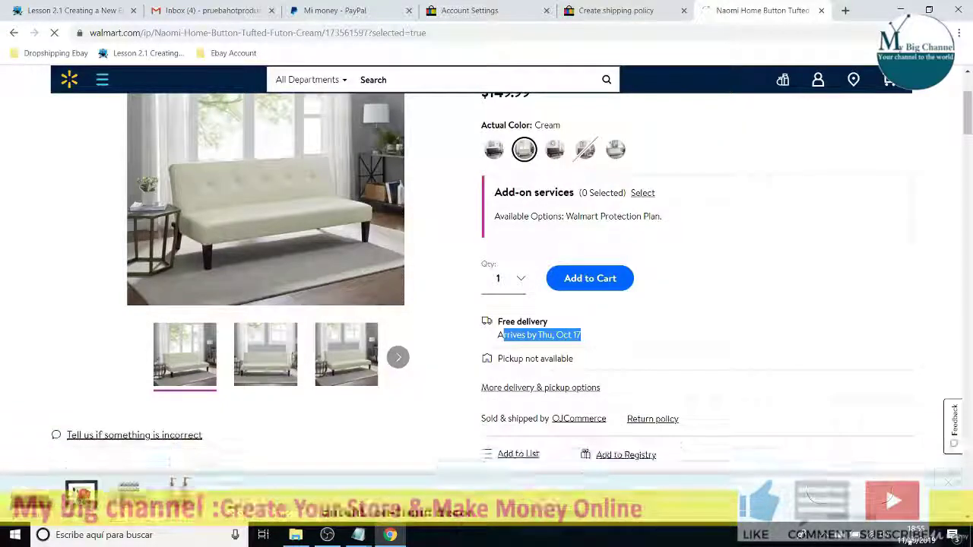
pyautogui.click(916, 541)
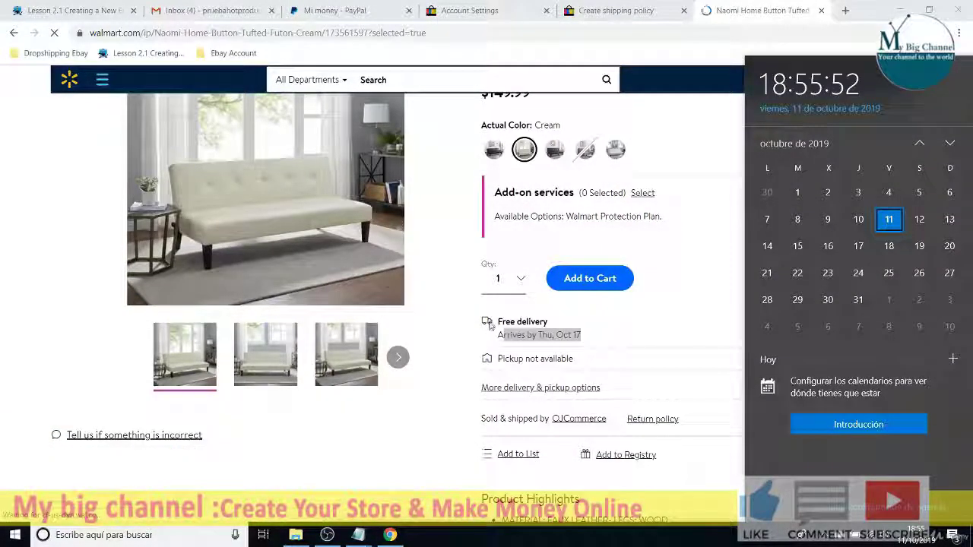
pyautogui.click(505, 335)
pyautogui.click(505, 336)
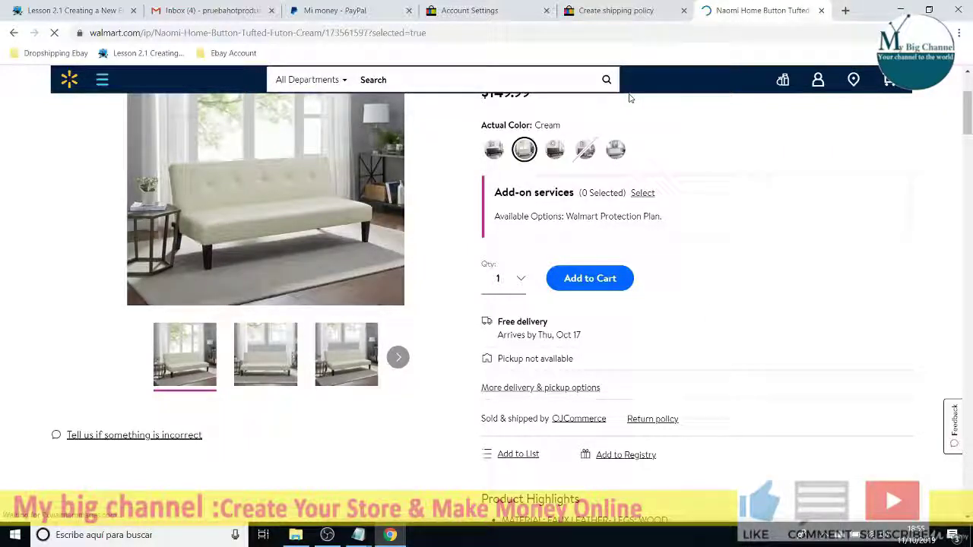
pyautogui.click(617, 10)
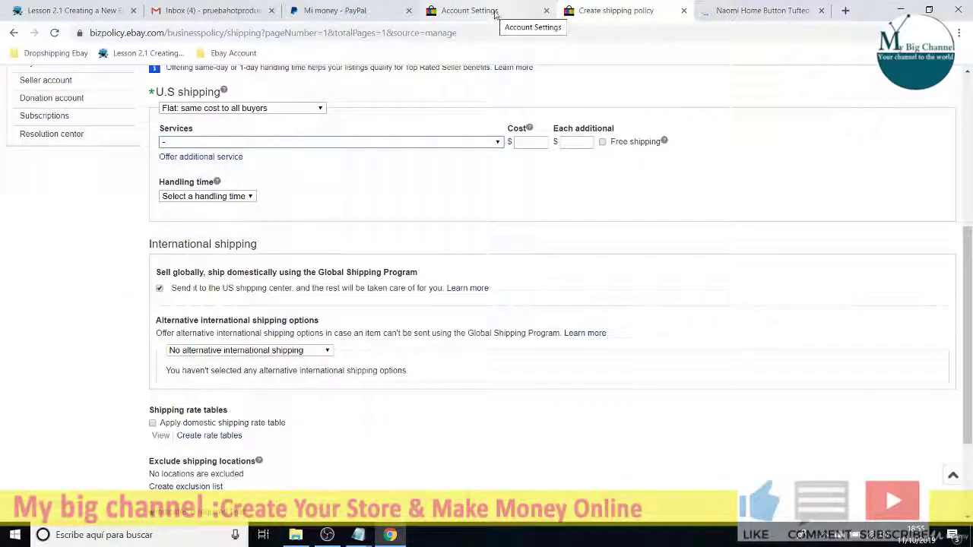
# Close the Walmart product tab and return to the eBay shipping policy form
pyautogui.click(494, 13)
pyautogui.click(618, 10)
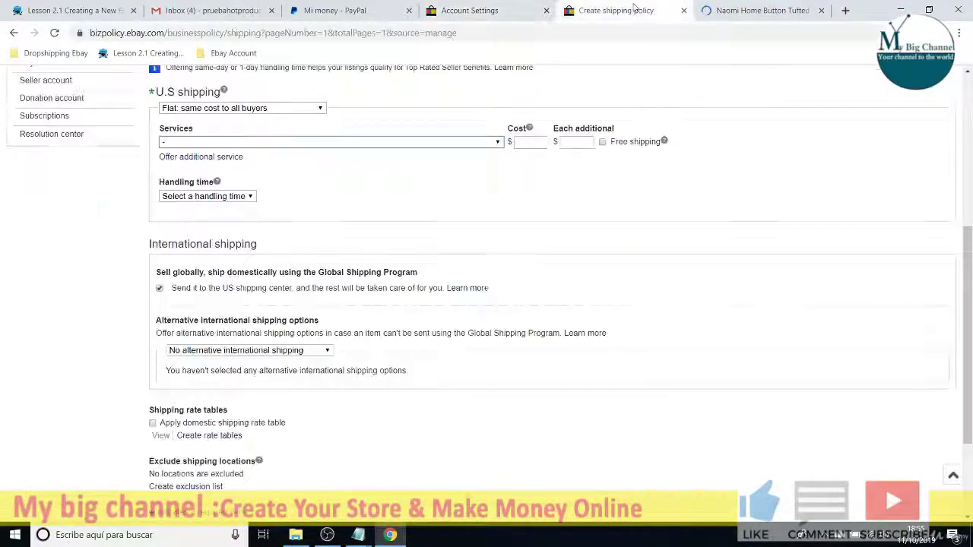
pyautogui.scroll(2, 304, 304)
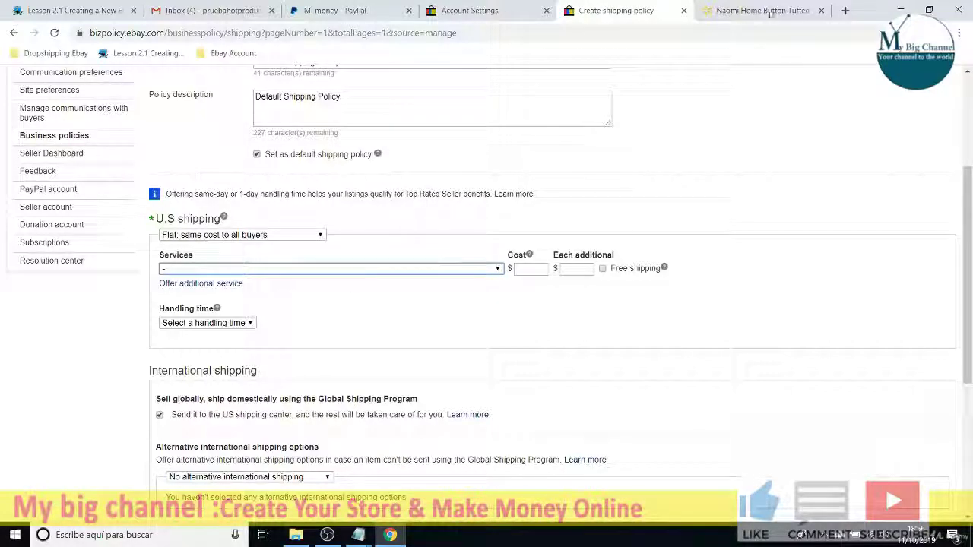
pyautogui.click(822, 11)
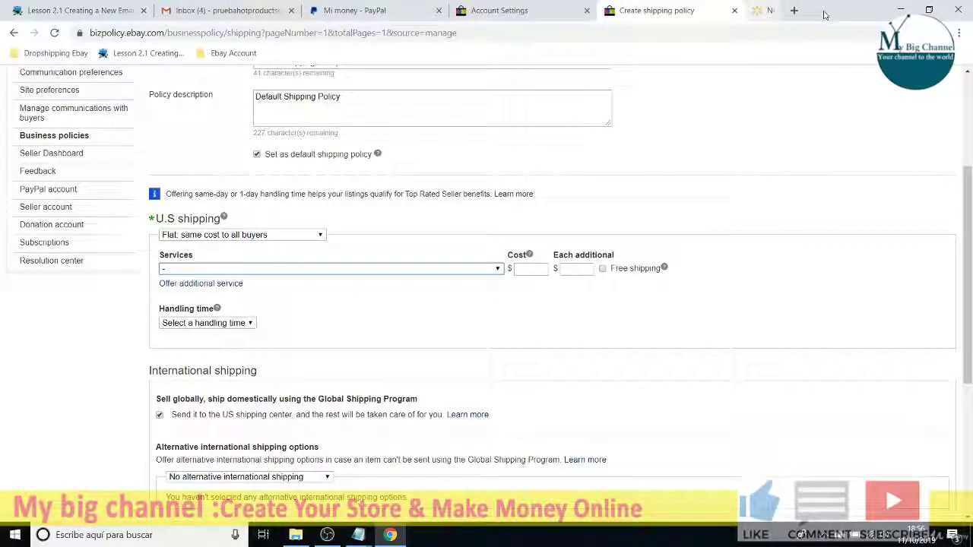
# Set the U.S. service to free Standard Shipping (1 to 5 business days)
pyautogui.click(255, 270)
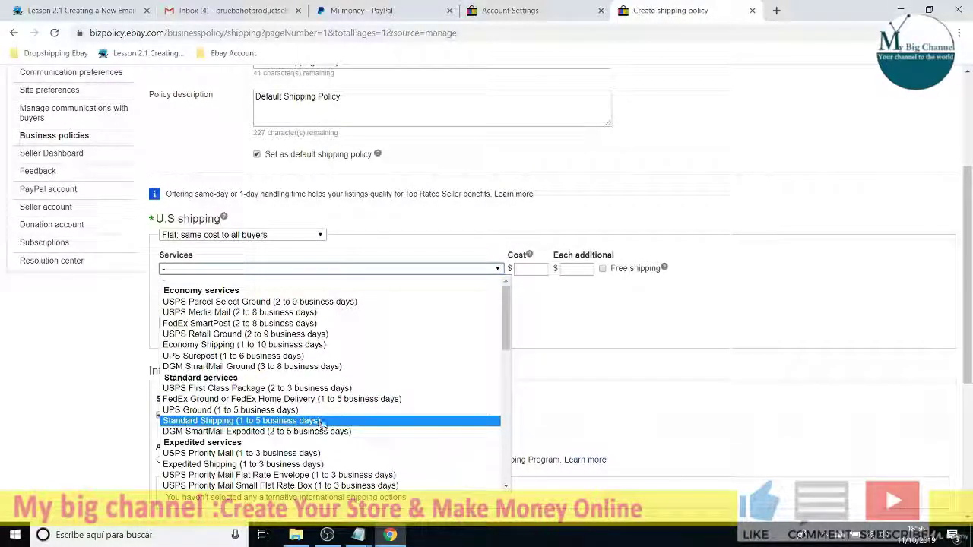
pyautogui.click(323, 421)
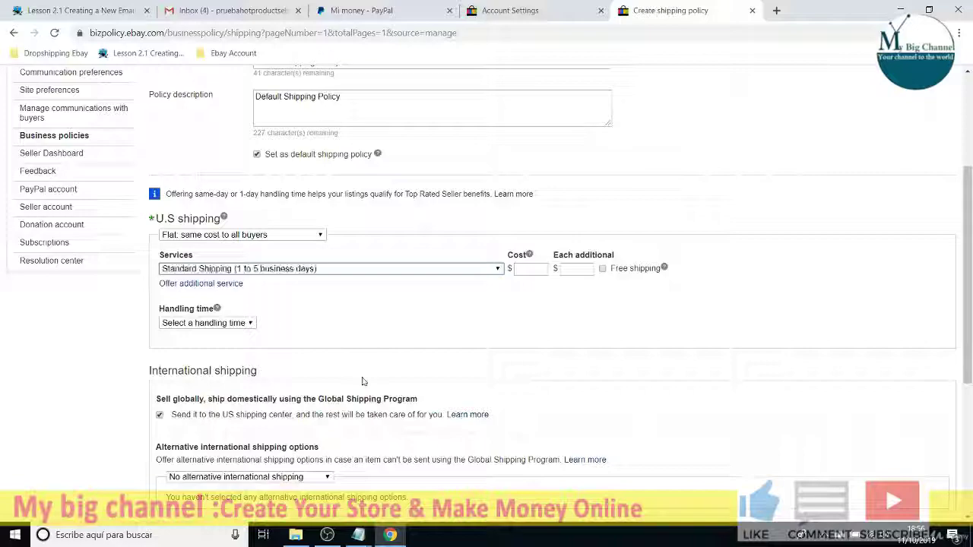
pyautogui.click(601, 270)
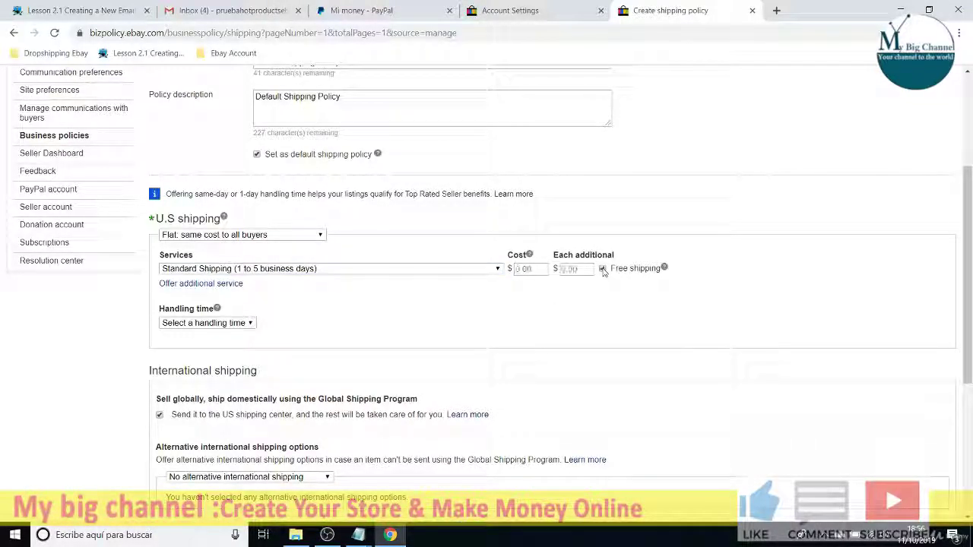
pyautogui.scroll(-1, 202, 349)
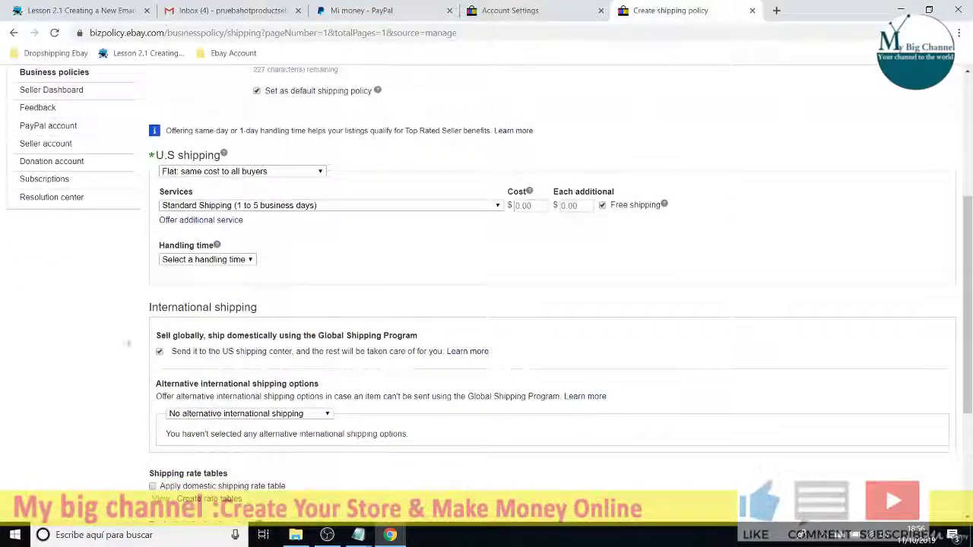
pyautogui.click(219, 259)
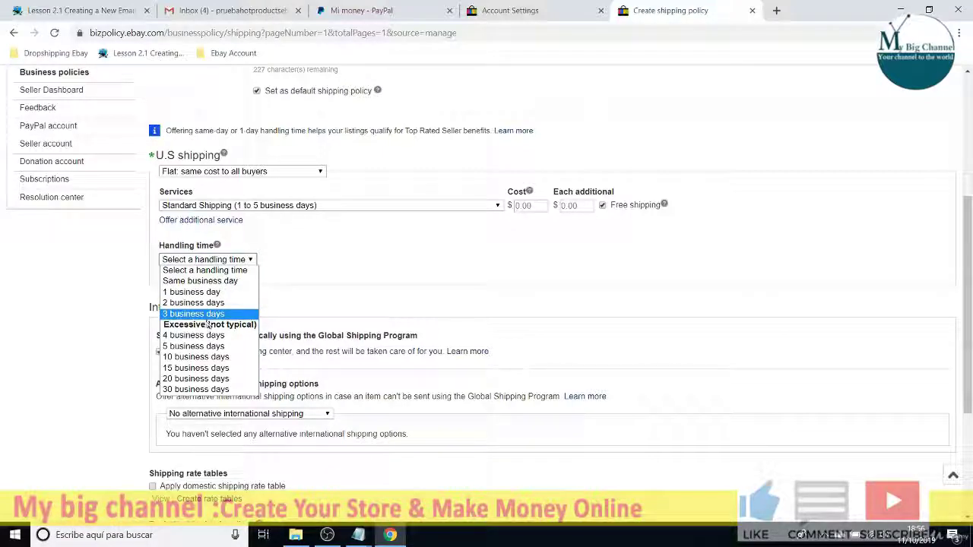
# Set handling time to 3 business days and review the International shipping section
pyautogui.click(198, 314)
pyautogui.scroll(-2, 137, 309)
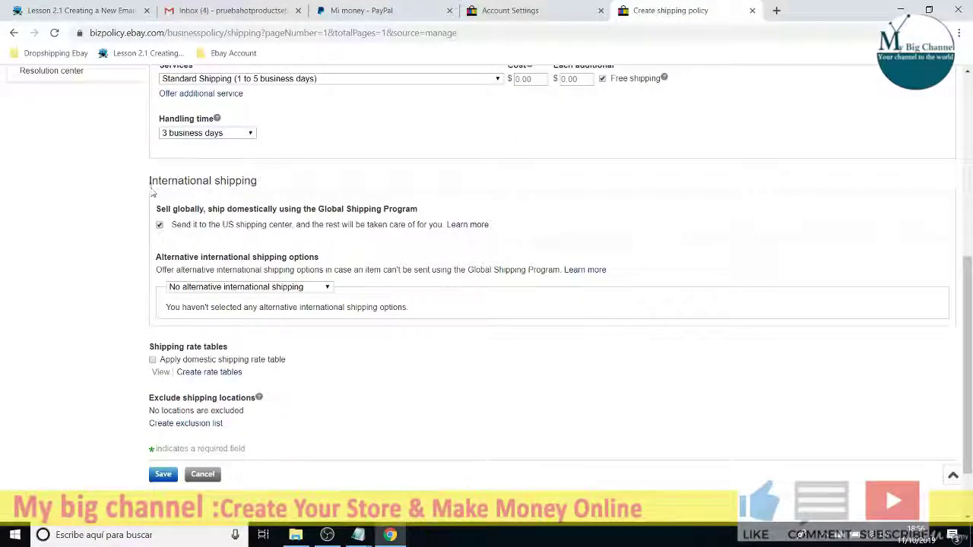
pyautogui.moveTo(149, 183); pyautogui.dragTo(263, 183)
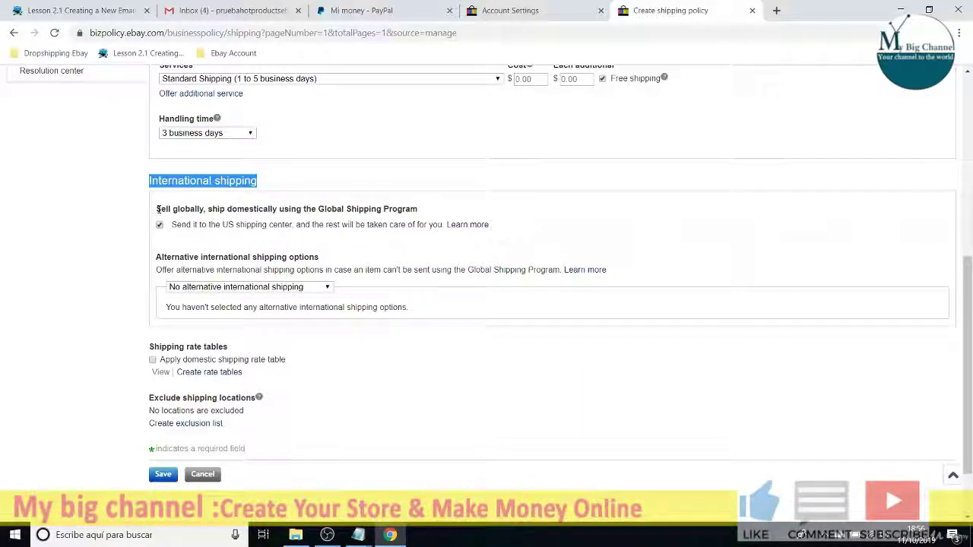
pyautogui.moveTo(156, 205); pyautogui.dragTo(390, 238)
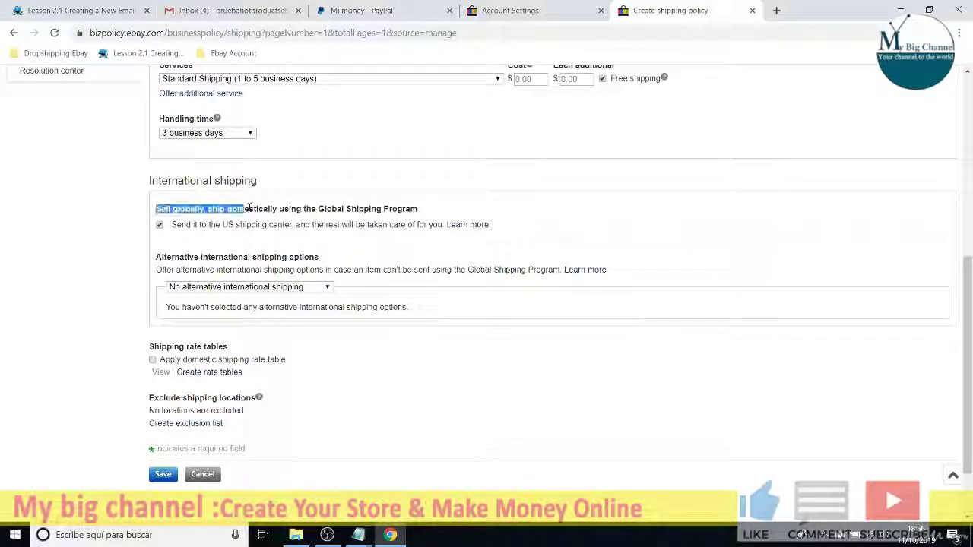
# Read the Global Shipping Program's US shipping center note, then open the shipping-location exclusions
pyautogui.click(133, 243)
pyautogui.moveTo(170, 224); pyautogui.dragTo(440, 224)
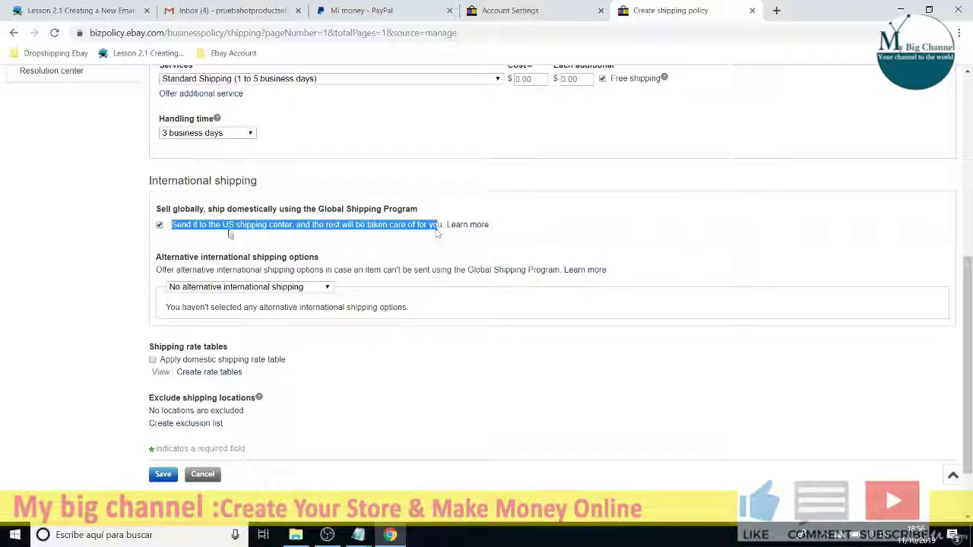
pyautogui.click(270, 225)
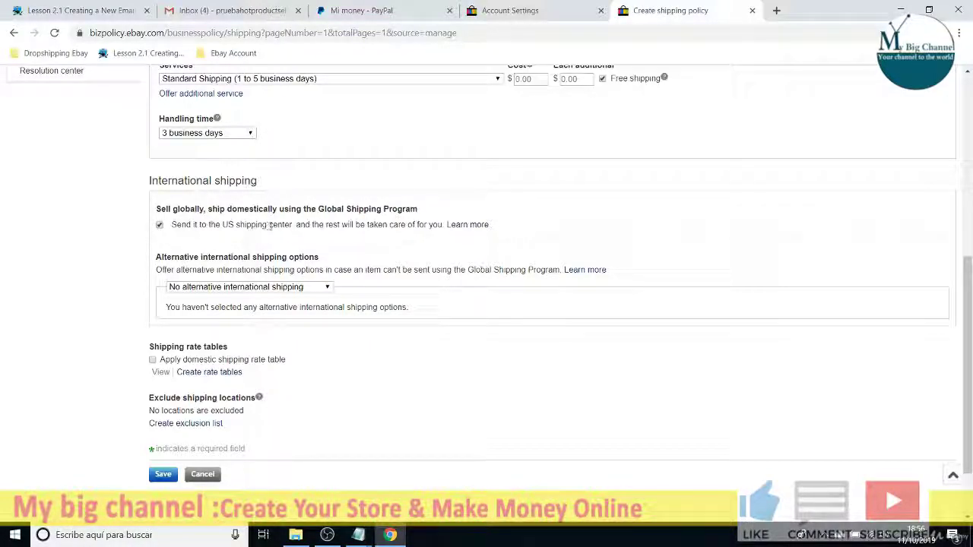
pyautogui.moveTo(353, 225)
pyautogui.mouseDown()
pyautogui.moveTo(444, 234)
pyautogui.moveTo(167, 211)
pyautogui.mouseUp()
pyautogui.click(135, 214)
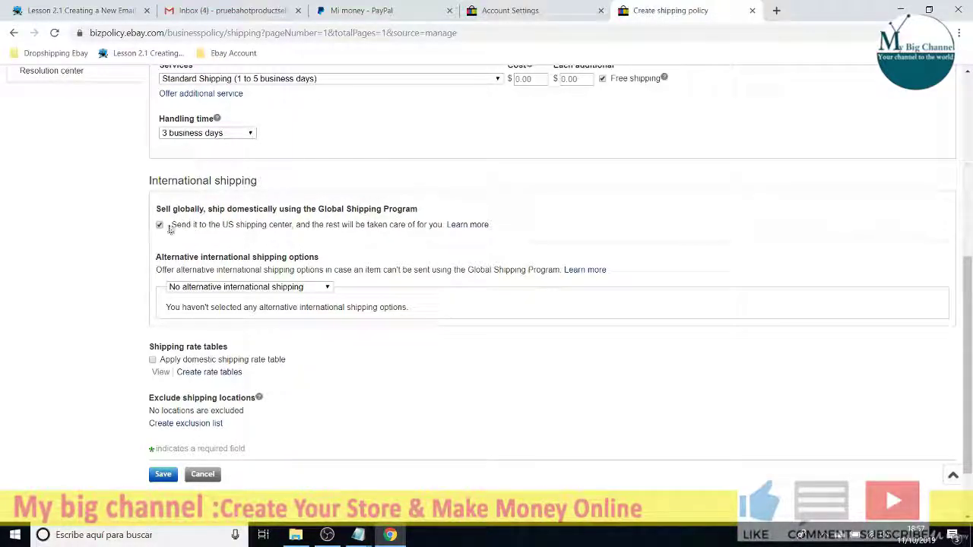
pyautogui.moveTo(173, 224); pyautogui.dragTo(293, 222)
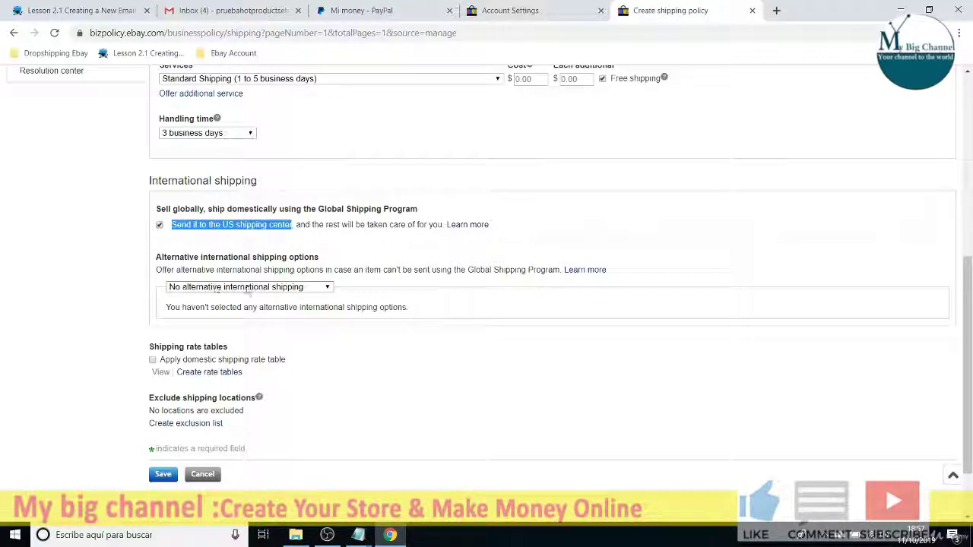
pyautogui.click(121, 357)
pyautogui.scroll(-2, 87, 374)
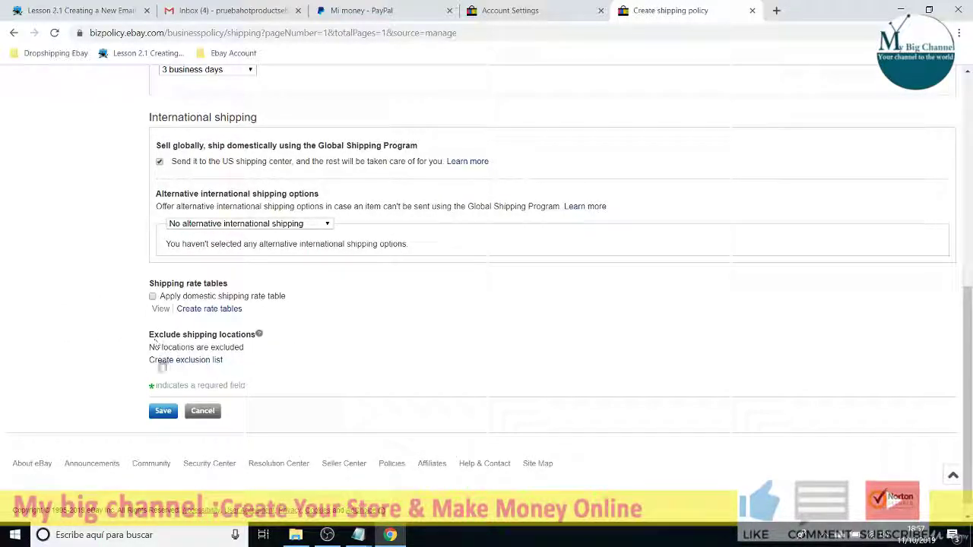
pyautogui.click(194, 362)
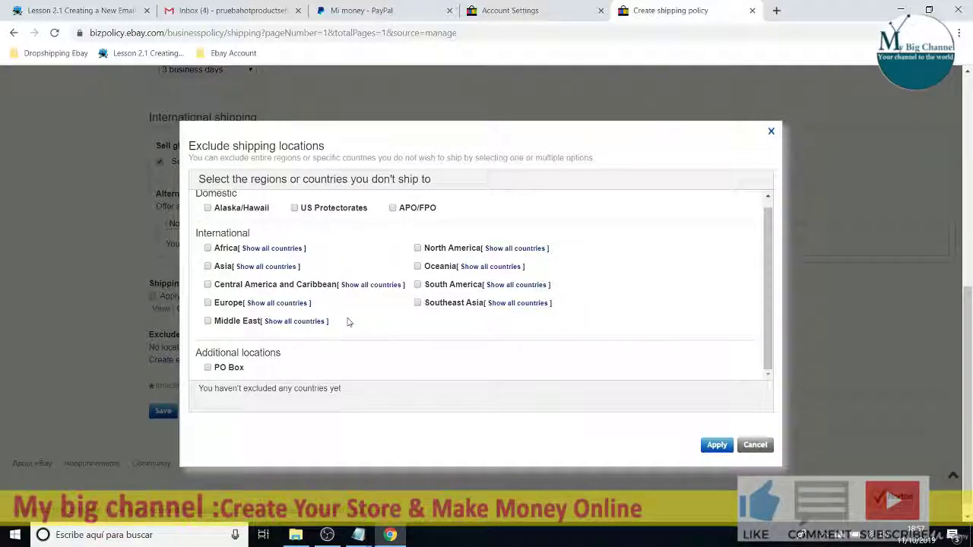
# Exclude Alaska/Hawaii, US Protectorates, APO/FPO and PO Box addresses from shipping
pyautogui.scroll(1, 232, 213)
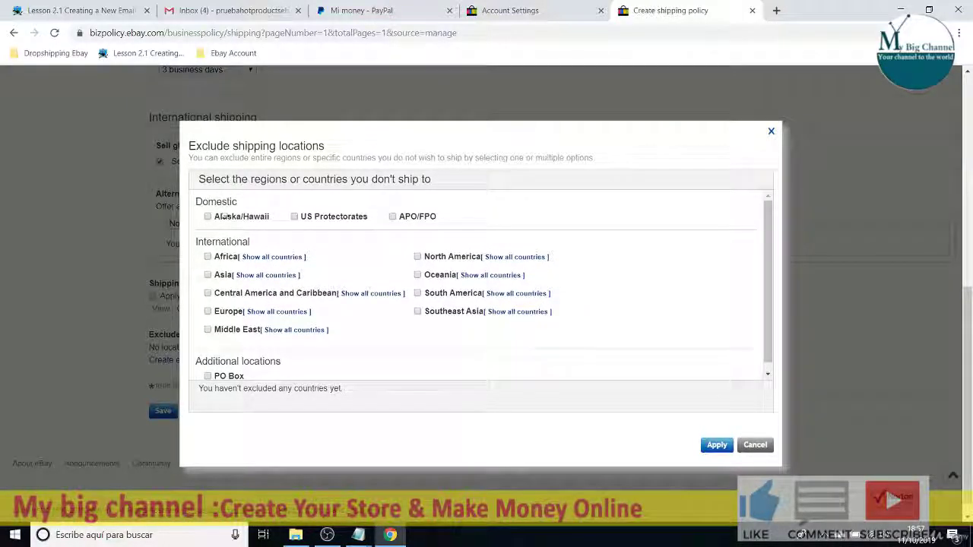
pyautogui.click(207, 217)
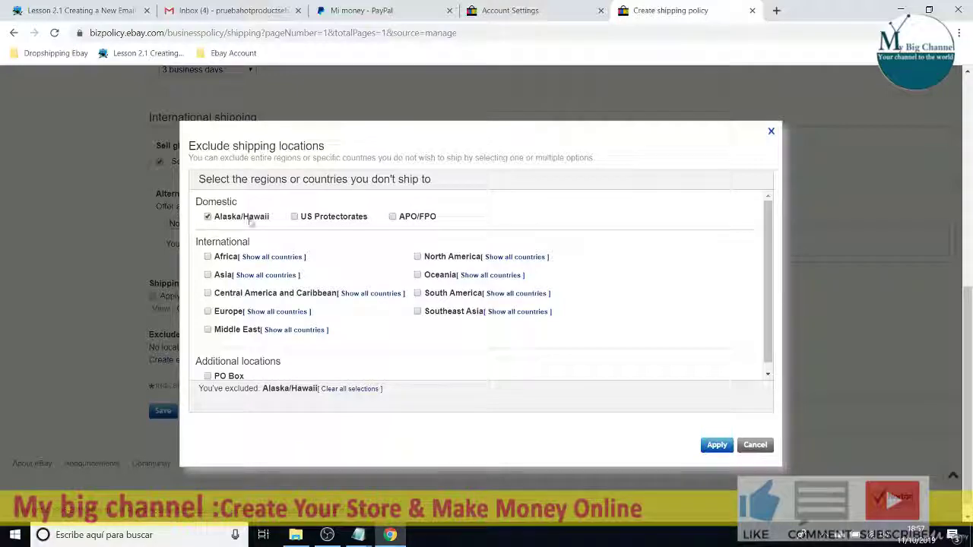
pyautogui.click(295, 217)
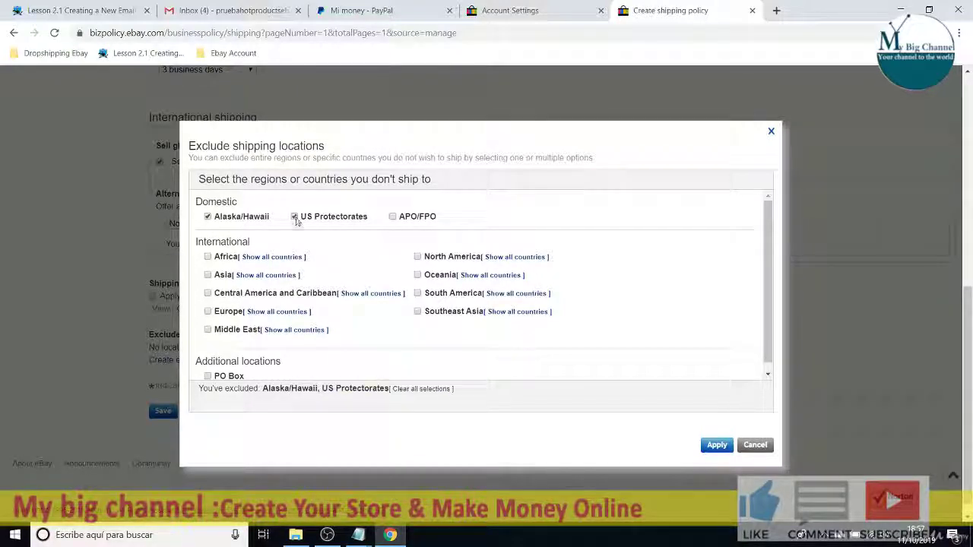
pyautogui.click(393, 218)
pyautogui.scroll(-1, 380, 298)
pyautogui.click(209, 368)
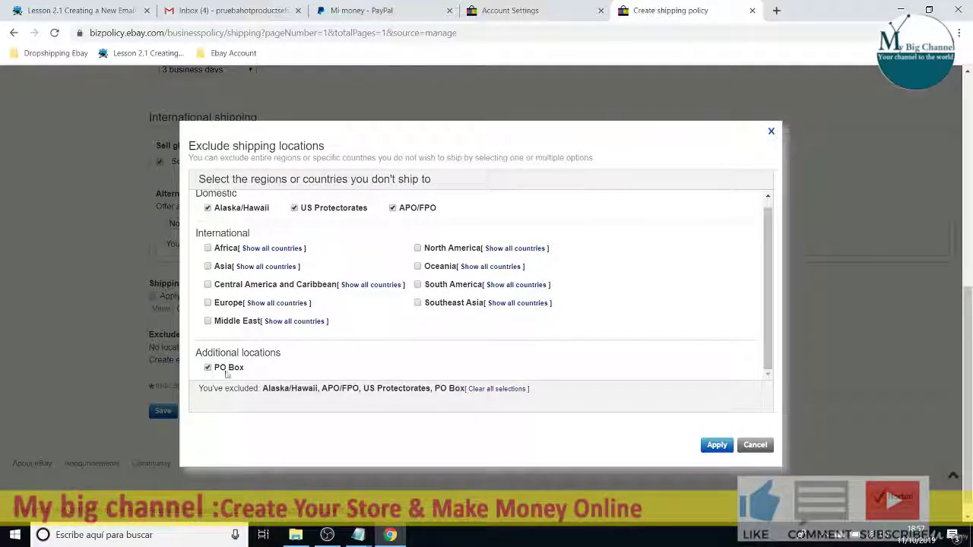
# Browse the individual countries of Africa, North America and Oceania in the exclusion dialog
pyautogui.scroll(1, 207, 215)
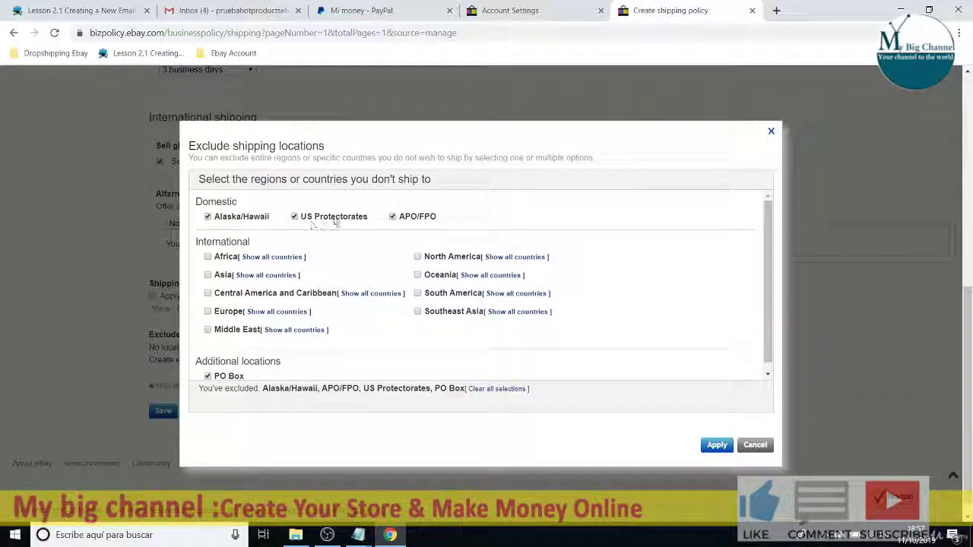
pyautogui.scroll(-1, 289, 320)
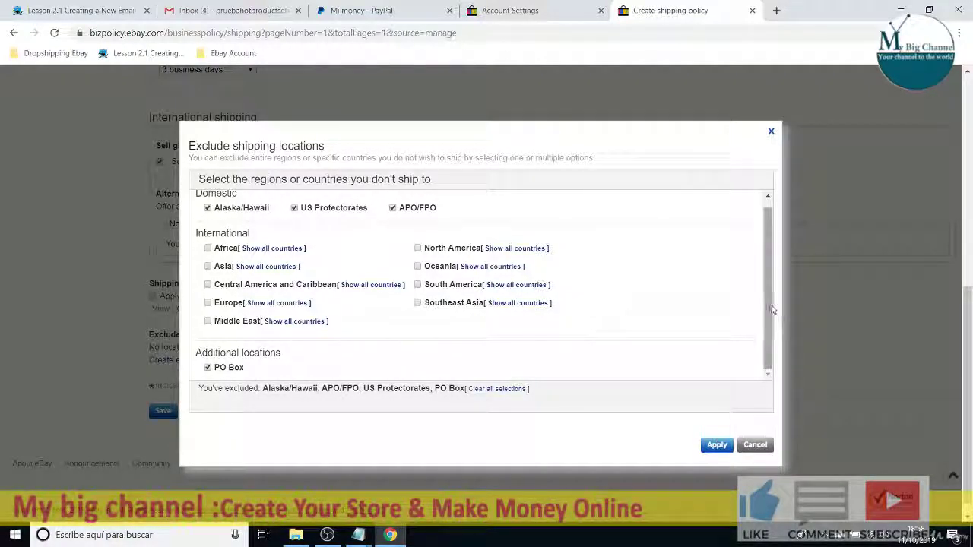
pyautogui.scroll(1, 760, 285)
pyautogui.scroll(-1, 684, 258)
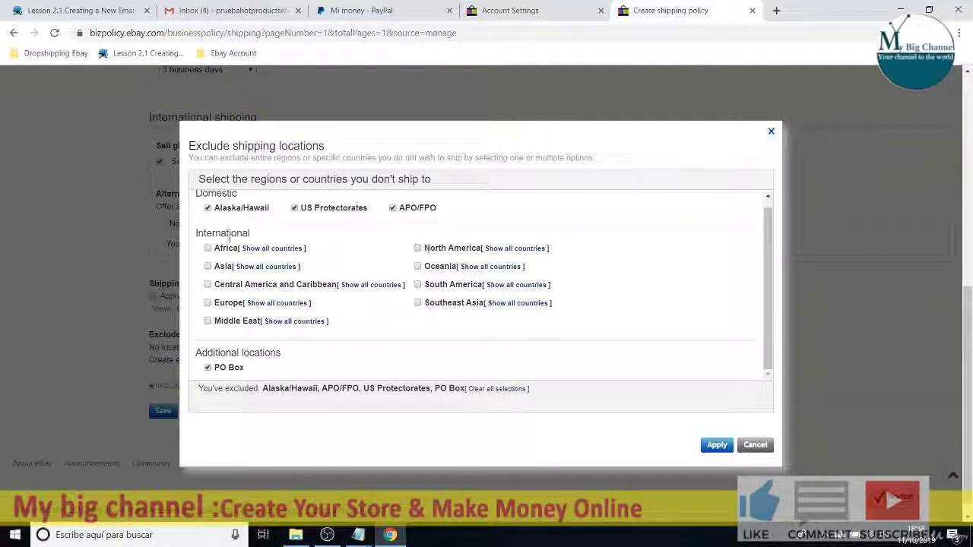
pyautogui.click(293, 249)
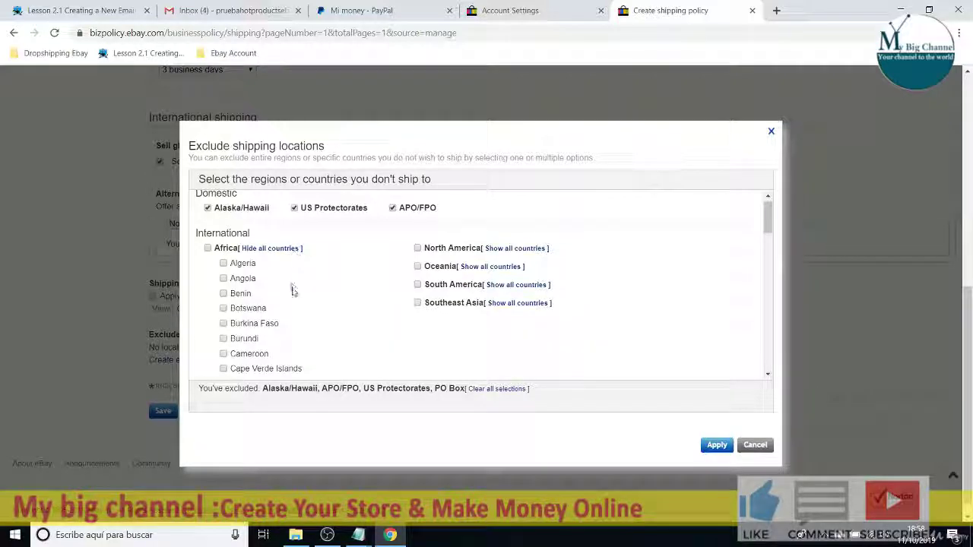
pyautogui.click(272, 249)
pyautogui.click(514, 248)
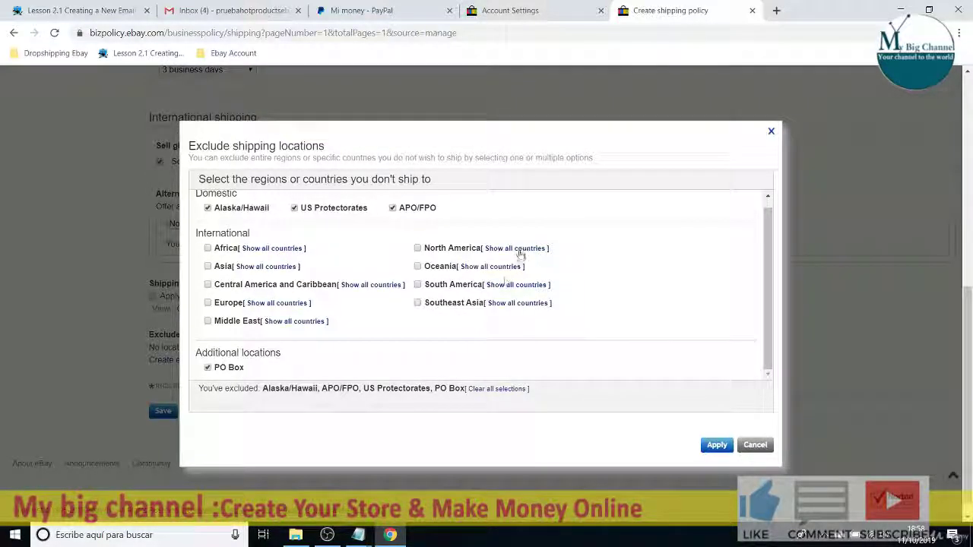
pyautogui.click(505, 267)
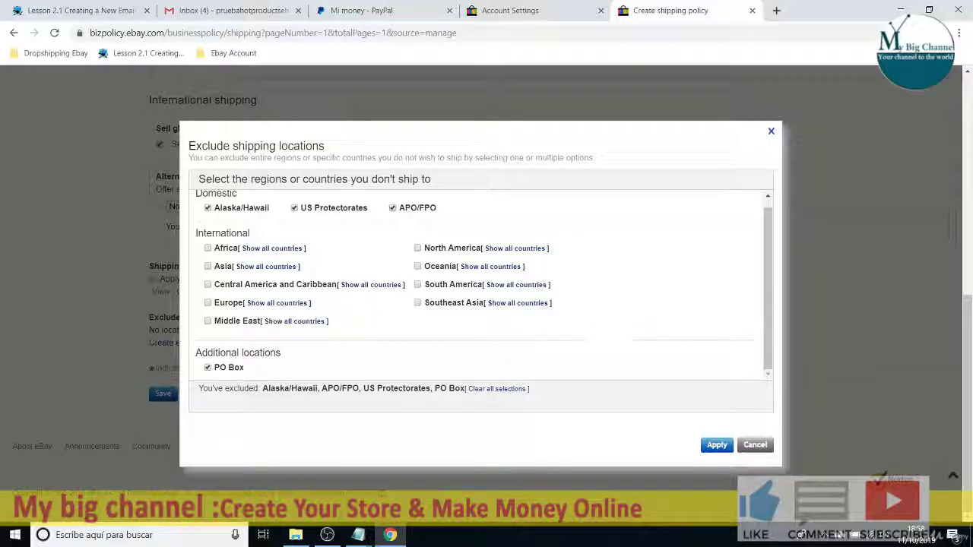
# Apply the exclusions, save the Default Shipping Policy and dismiss the clean-up notice
pyautogui.click(717, 445)
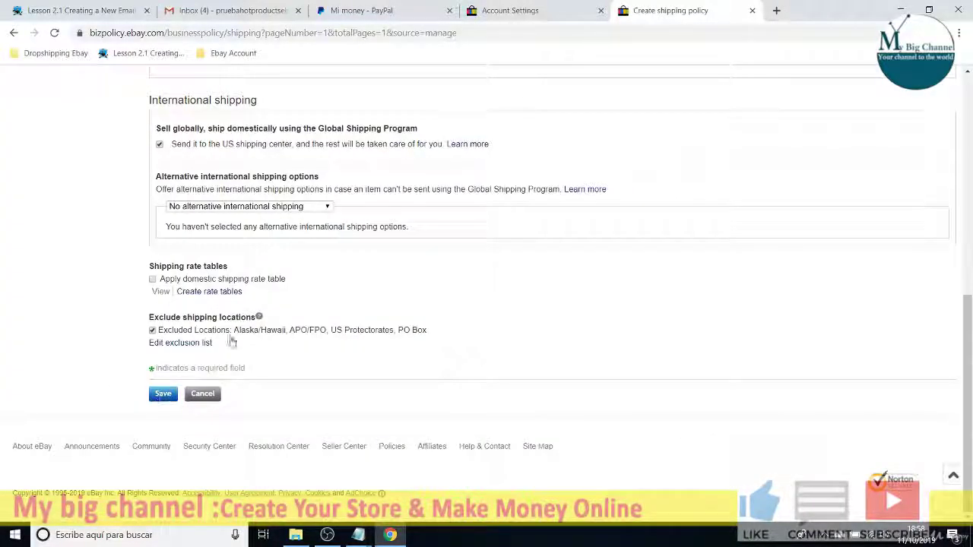
pyautogui.moveTo(173, 332); pyautogui.dragTo(444, 334)
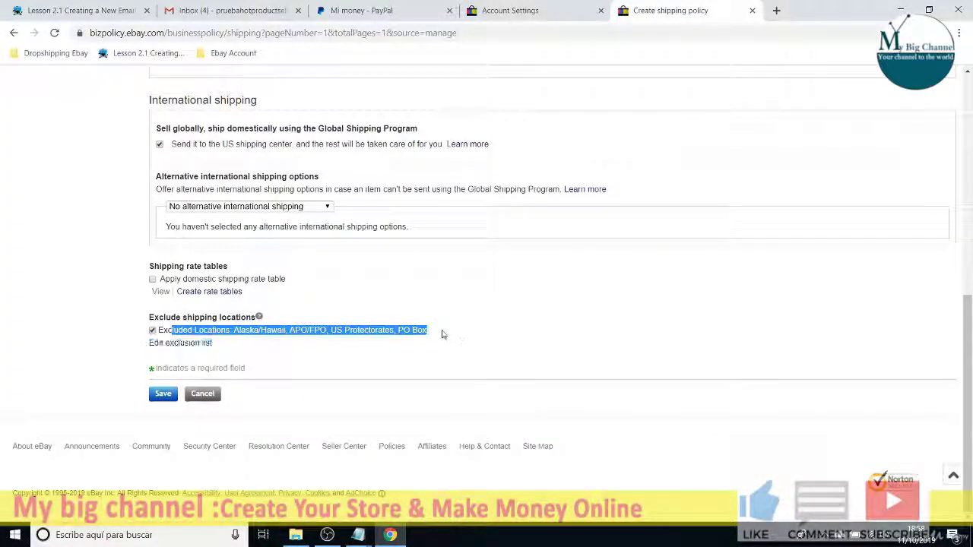
pyautogui.scroll(3, 114, 380)
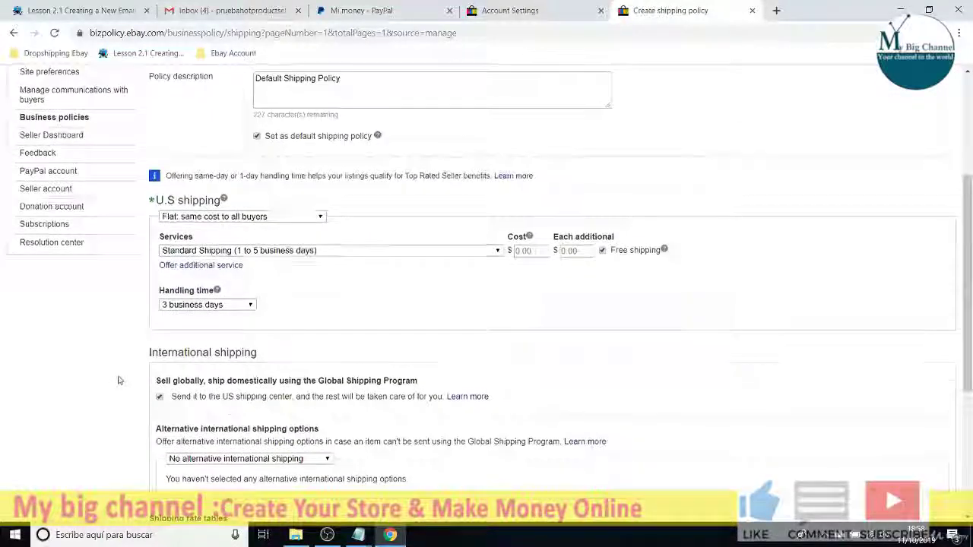
pyautogui.scroll(-3, 124, 380)
pyautogui.click(162, 395)
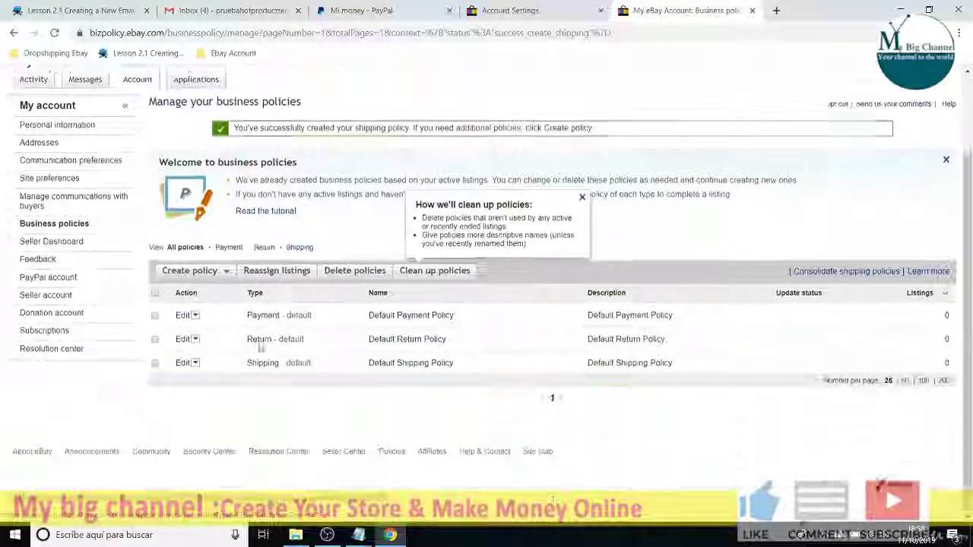
pyautogui.click(582, 191)
pyautogui.scroll(3, 583, 192)
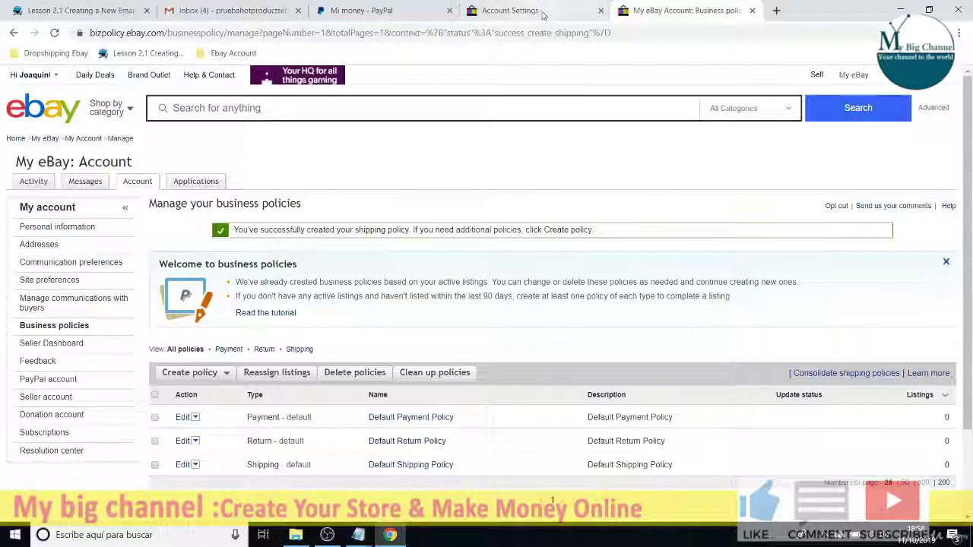
# Go to Account settings and open Shipping Preferences under Site Preferences
pyautogui.click(540, 12)
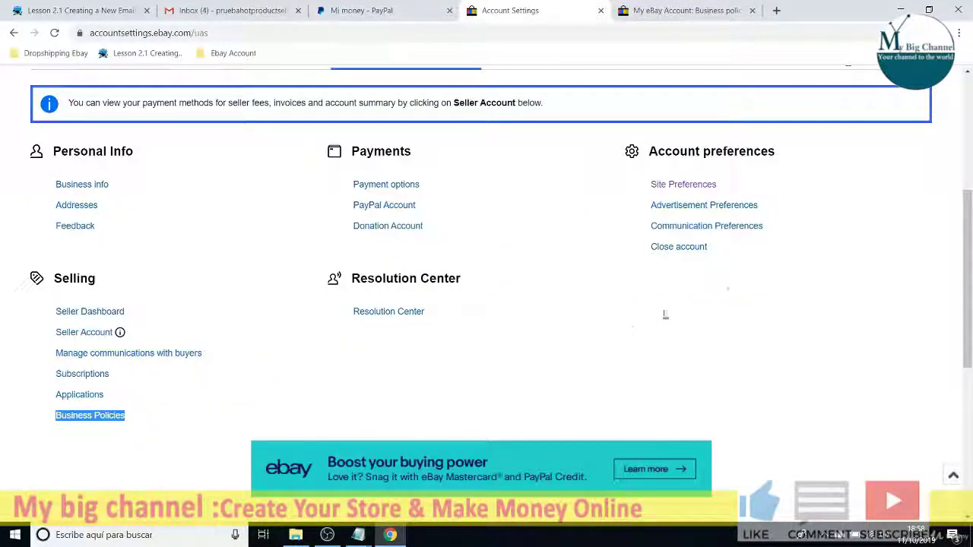
pyautogui.scroll(4, 664, 315)
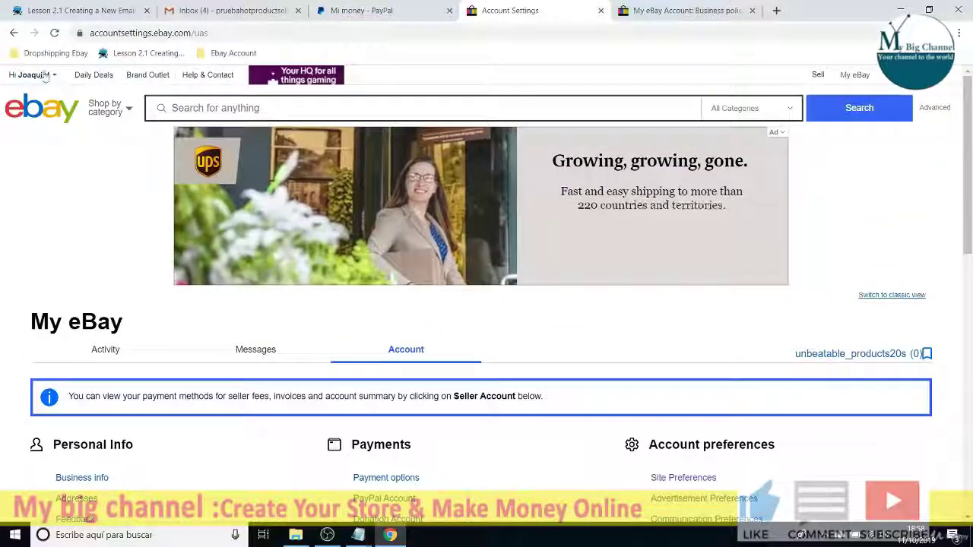
pyautogui.click(31, 74)
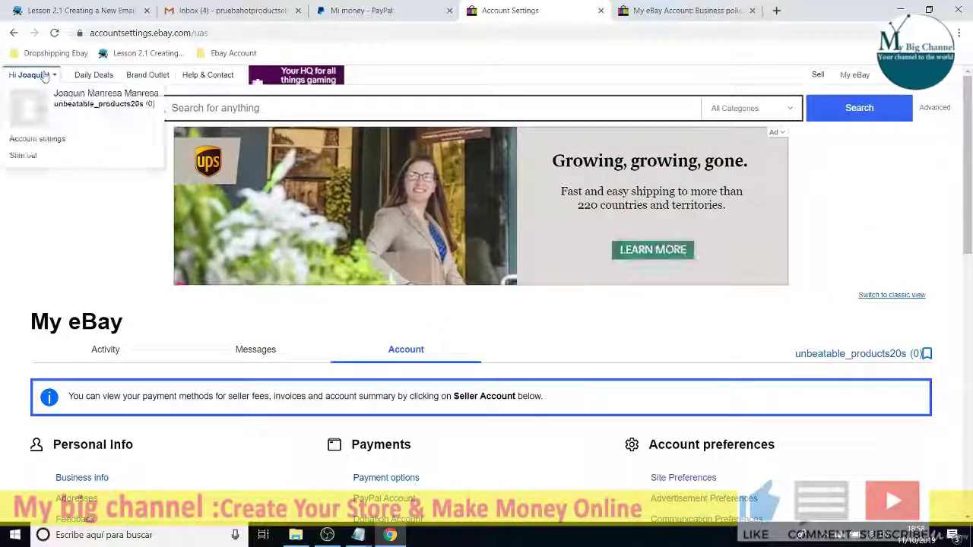
pyautogui.click(44, 140)
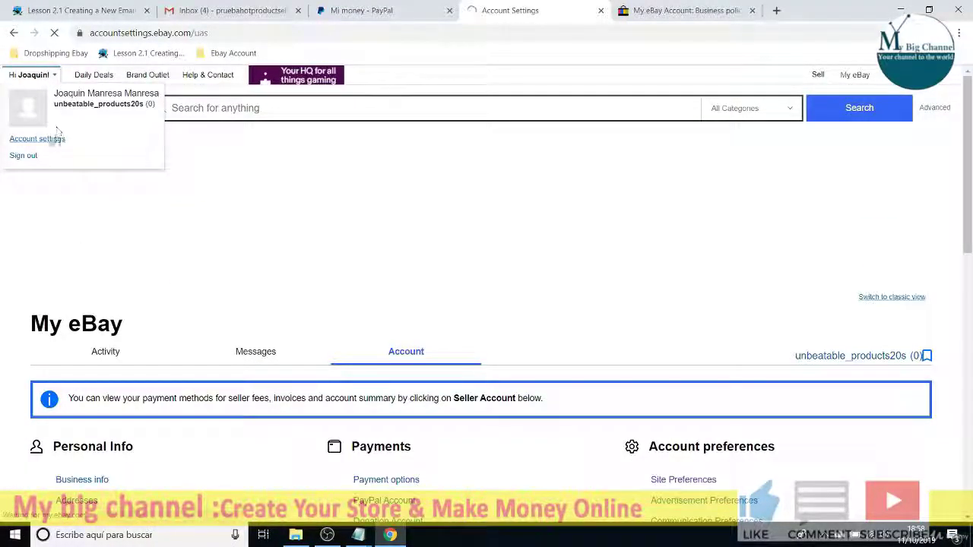
pyautogui.scroll(-2, 502, 285)
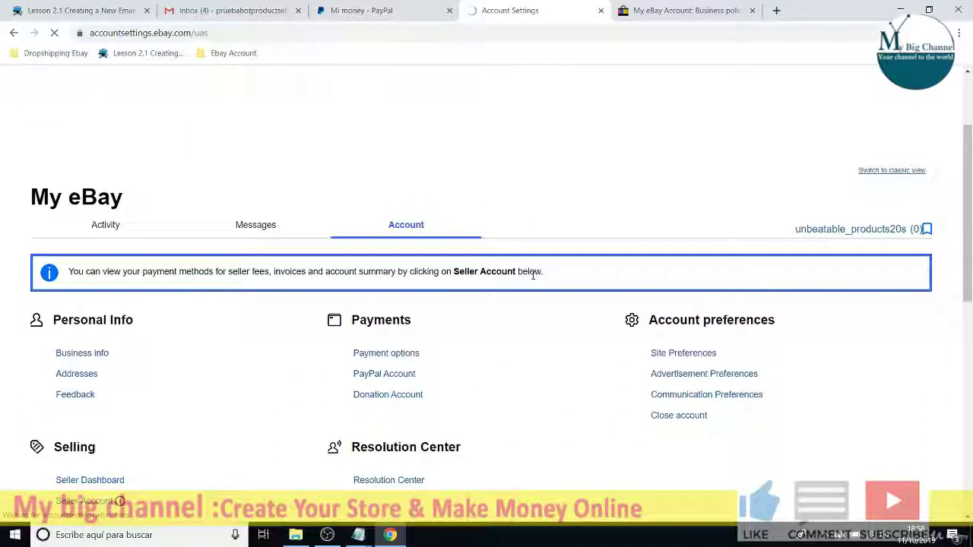
pyautogui.scroll(-1, 556, 313)
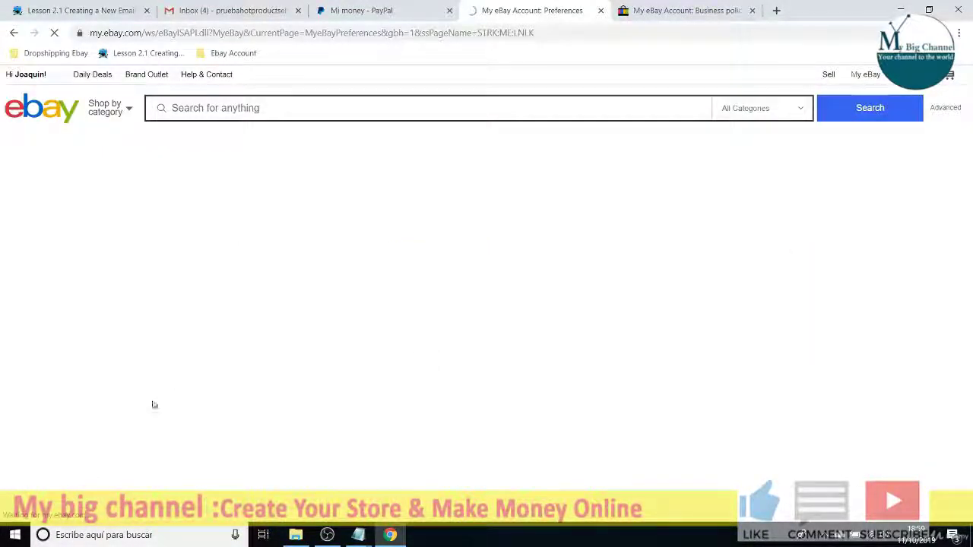
pyautogui.scroll(-5, 152, 403)
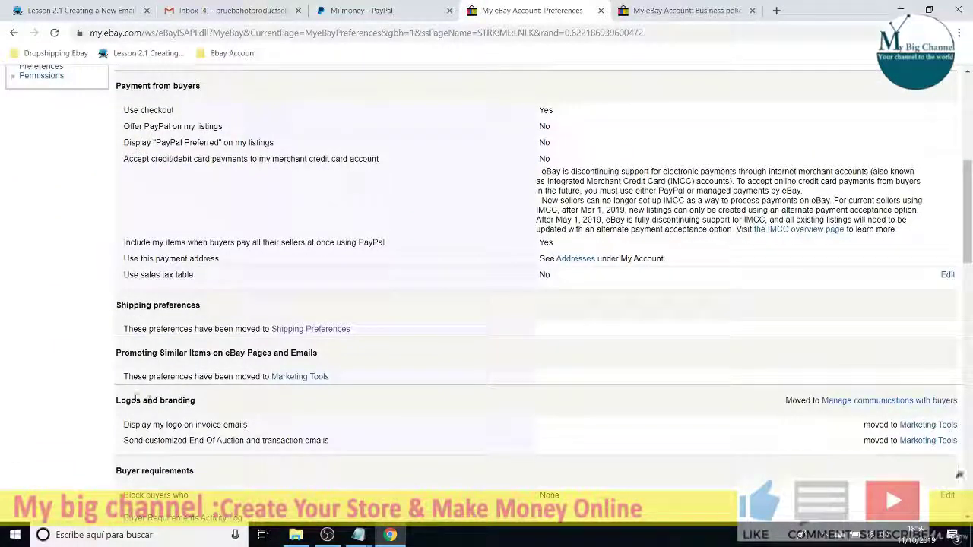
pyautogui.click(318, 330)
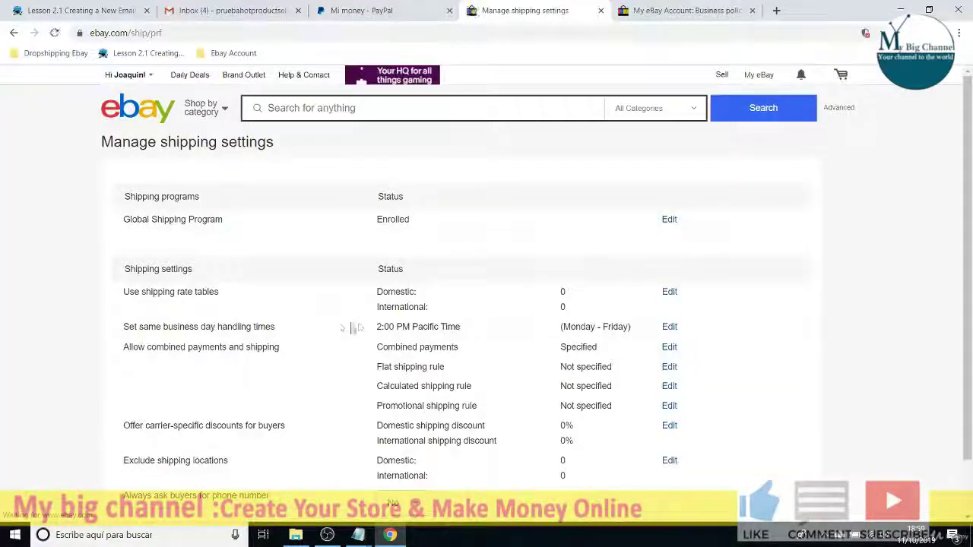
# Check that Global Shipping Program is Enrolled and excluded locations show zero
pyautogui.moveTo(122, 219); pyautogui.dragTo(229, 220)
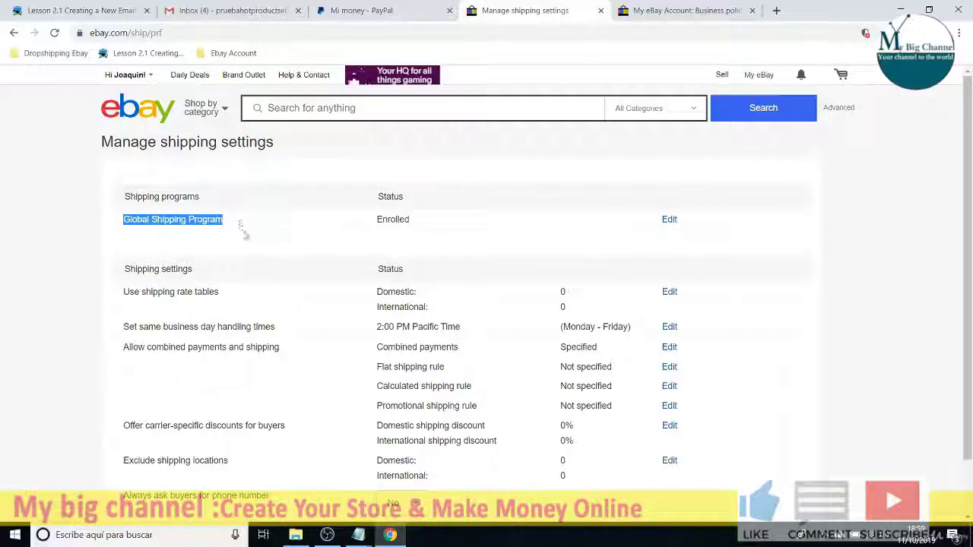
pyautogui.scroll(-2, 102, 304)
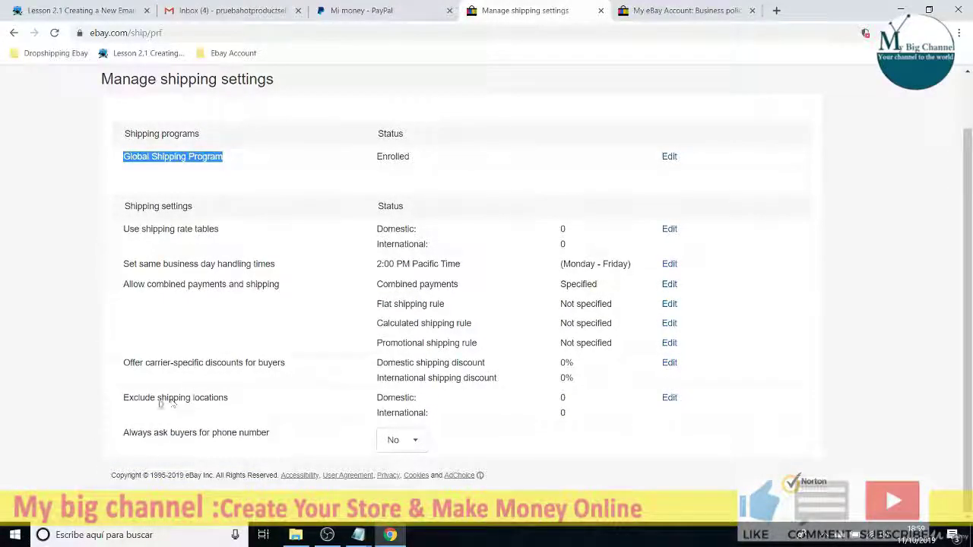
pyautogui.moveTo(124, 403); pyautogui.dragTo(528, 406)
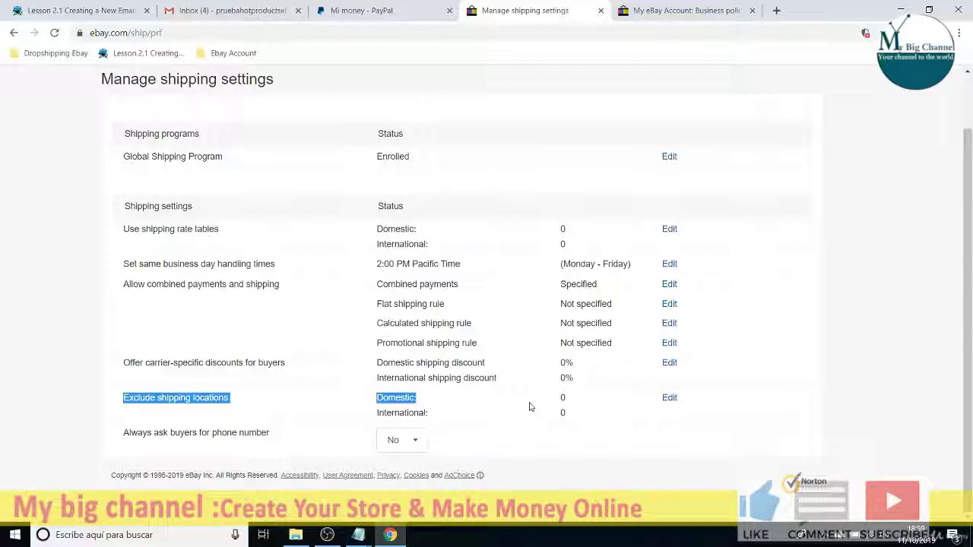
# Edit account-wide exclusions to Alaska and Hawaii, US APO/FPO, US Protectorates and PO Box, and save
pyautogui.click(173, 403)
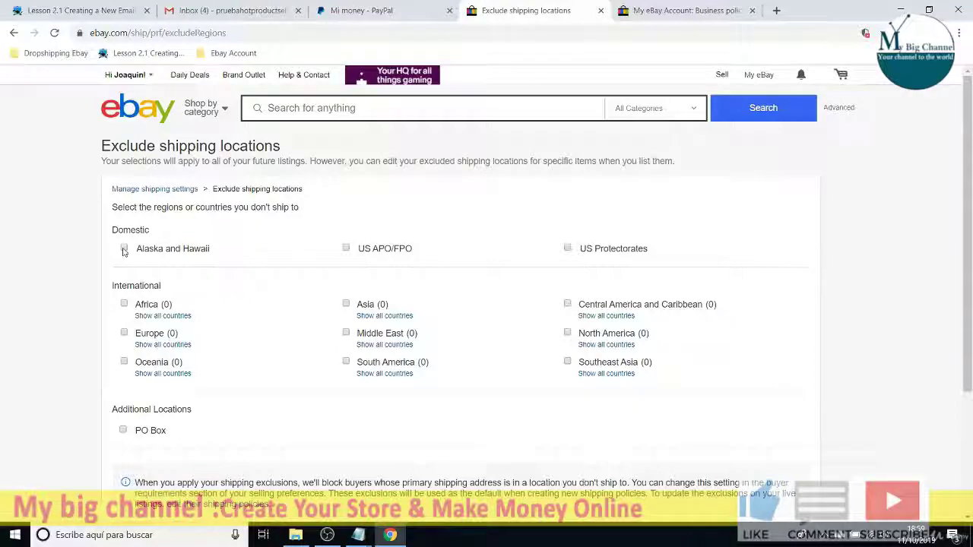
pyautogui.click(124, 249)
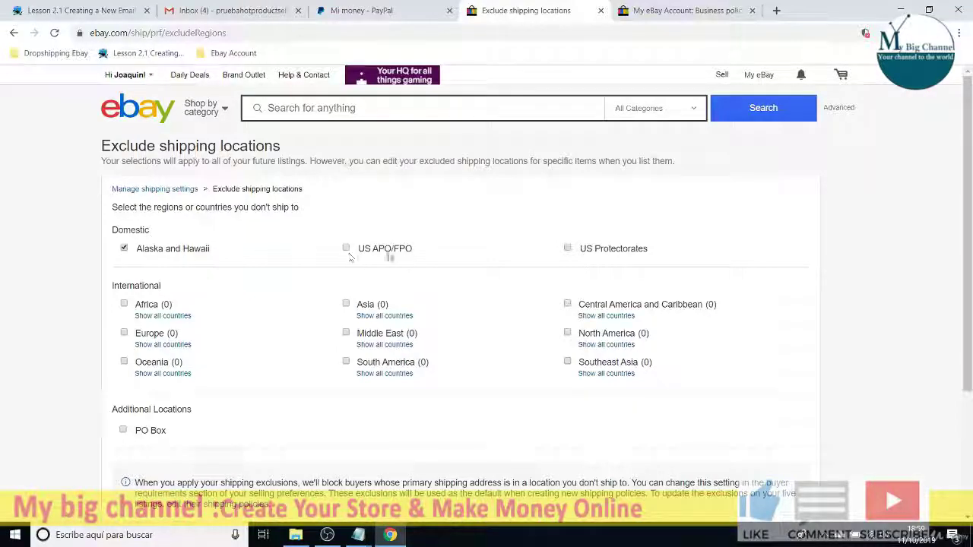
pyautogui.click(568, 250)
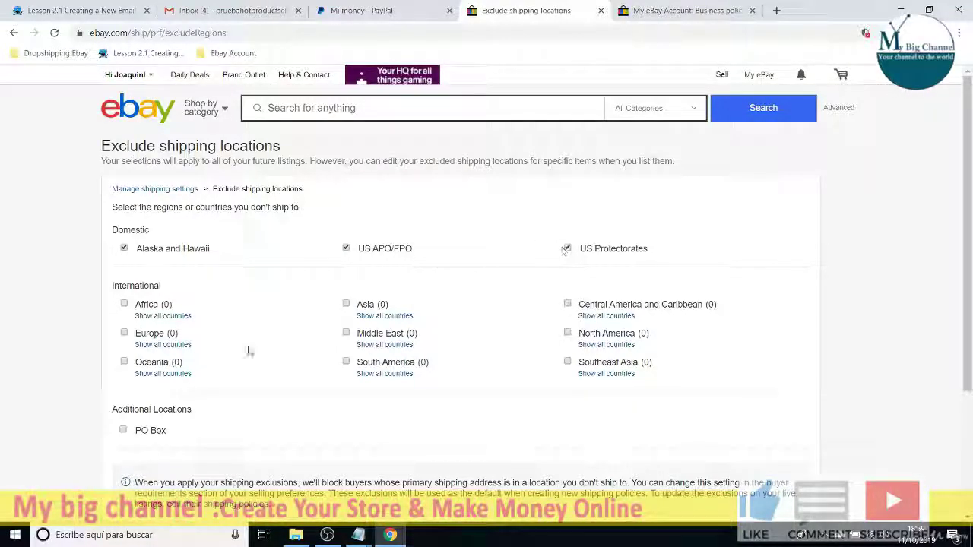
pyautogui.click(124, 431)
pyautogui.scroll(-3, 106, 432)
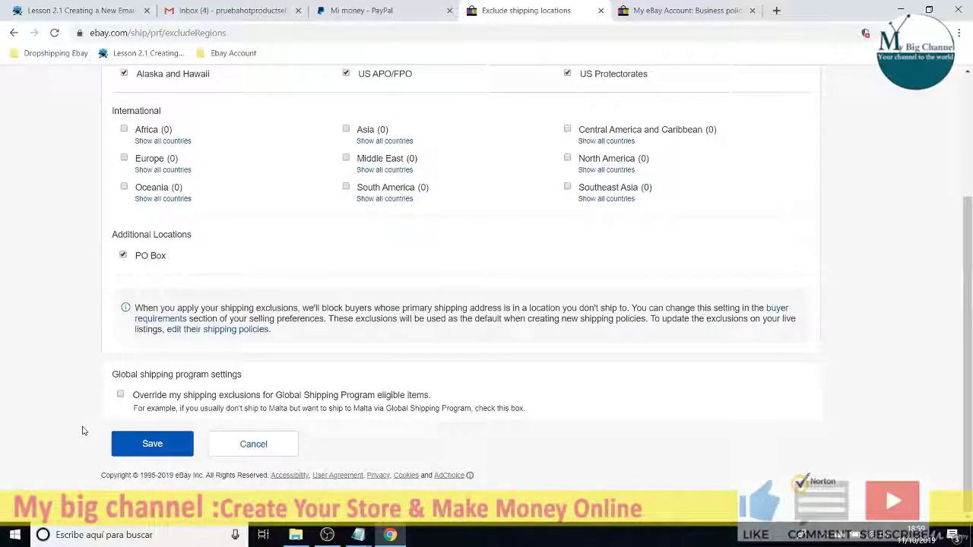
pyautogui.click(148, 446)
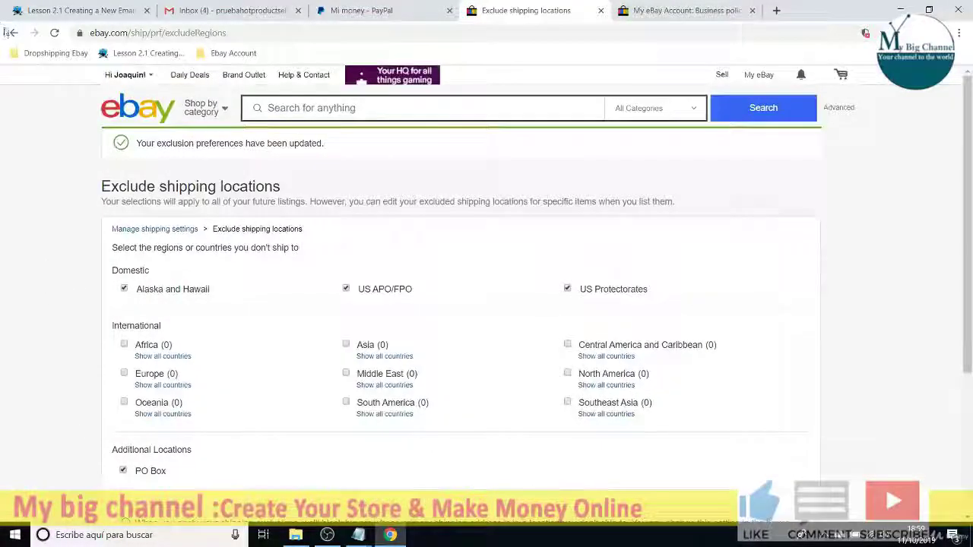
# Return to Manage shipping settings and confirm 3 domestic and 1 international exclusion
pyautogui.click(14, 32)
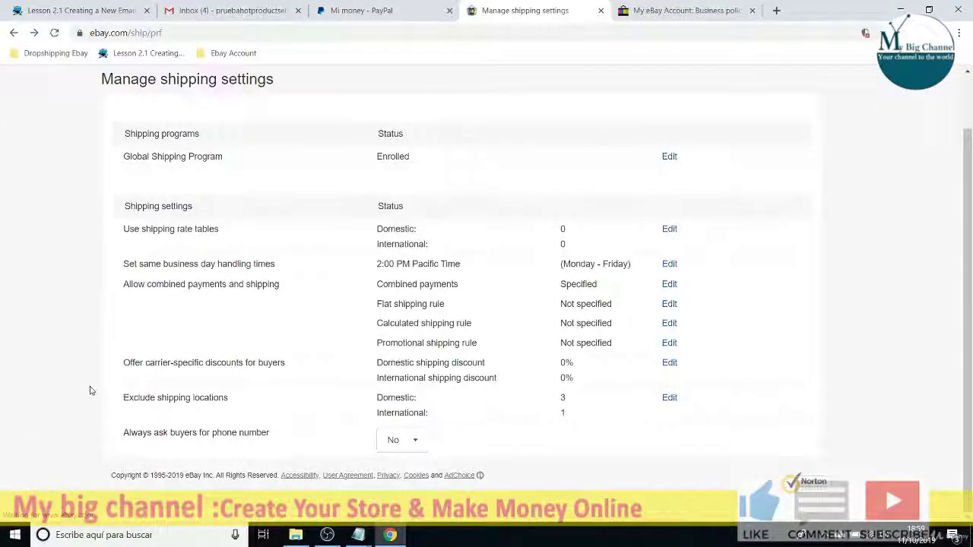
pyautogui.moveTo(125, 399); pyautogui.dragTo(366, 414)
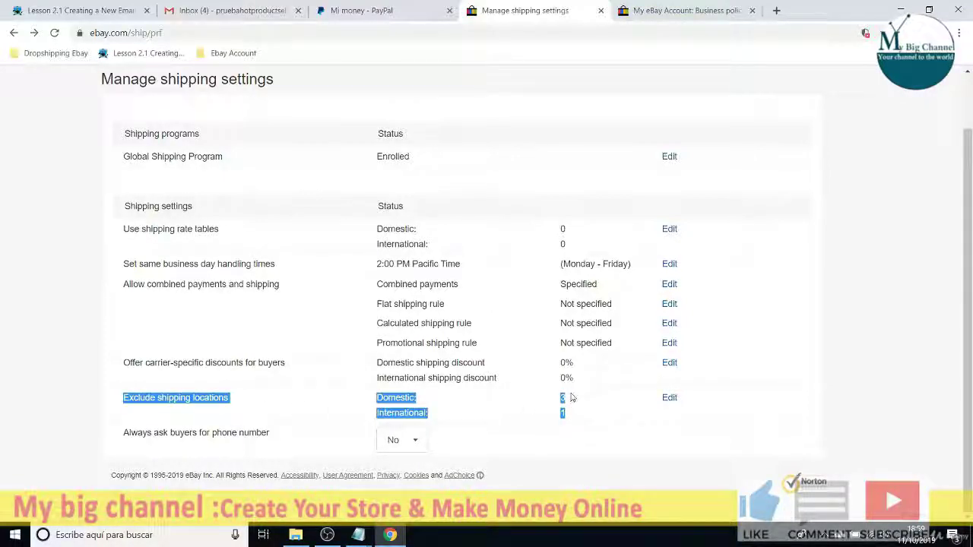
pyautogui.click(567, 418)
pyautogui.moveTo(575, 418); pyautogui.dragTo(383, 401)
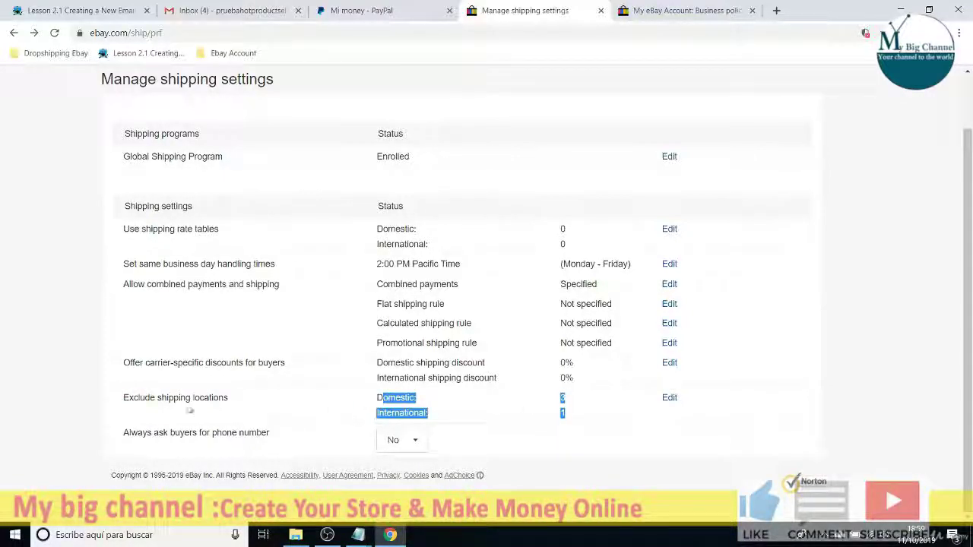
pyautogui.moveTo(124, 398); pyautogui.dragTo(216, 403)
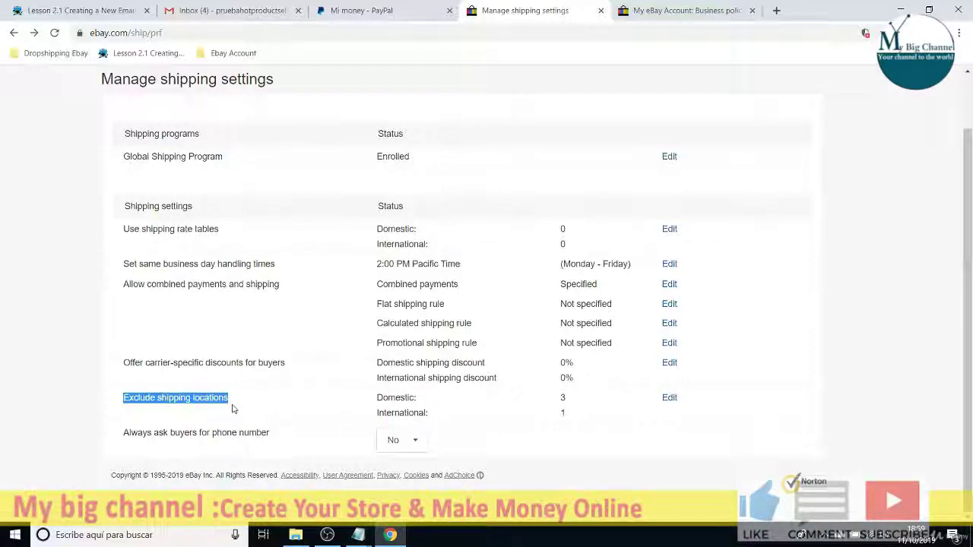
# Switch to the Business policies page and review the three default policies
pyautogui.scroll(1, 90, 414)
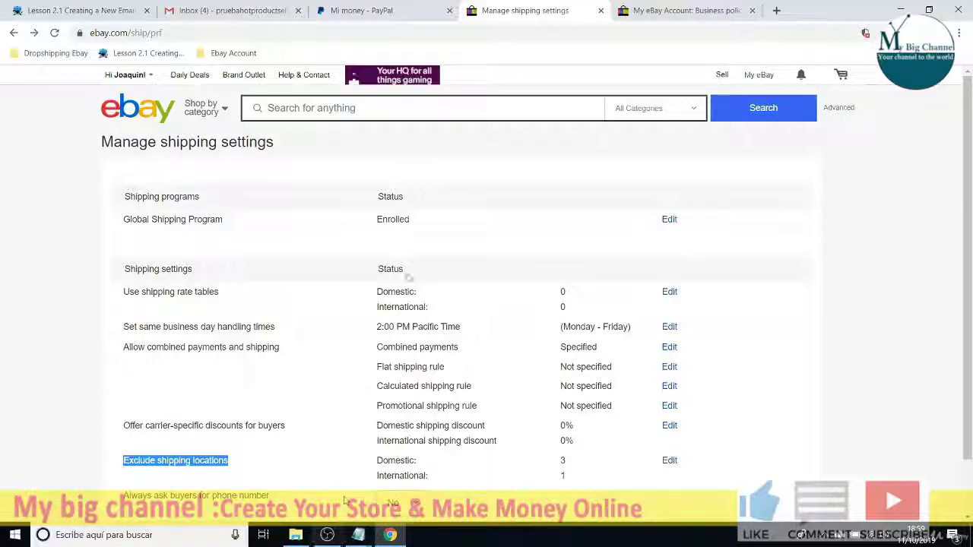
pyautogui.hotkey('ctrl', 'Tab')
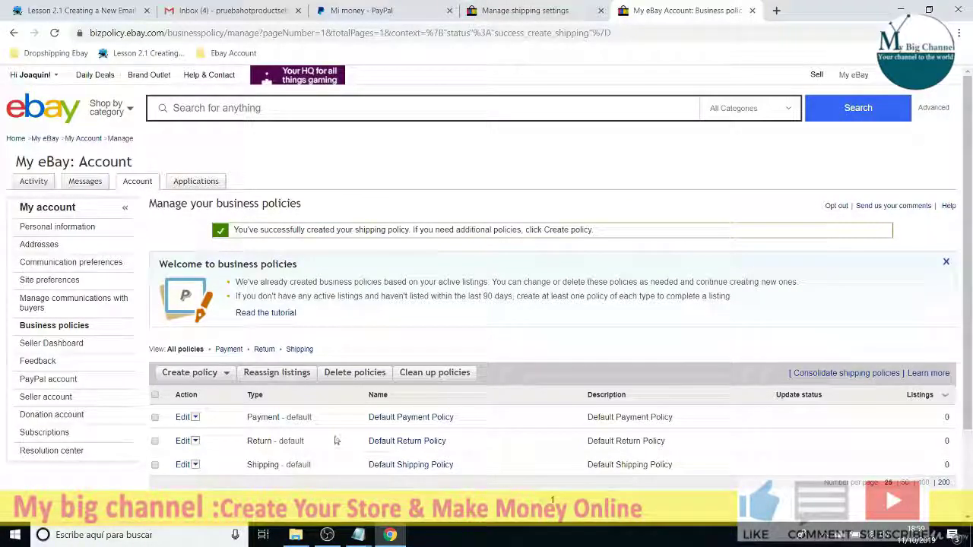
pyautogui.scroll(-2, 572, 242)
pyautogui.scroll(2, 173, 251)
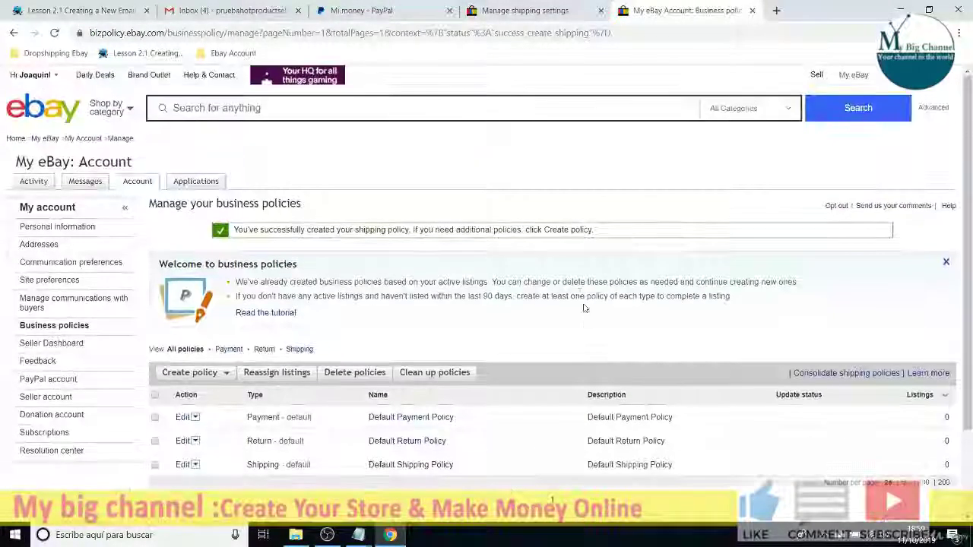